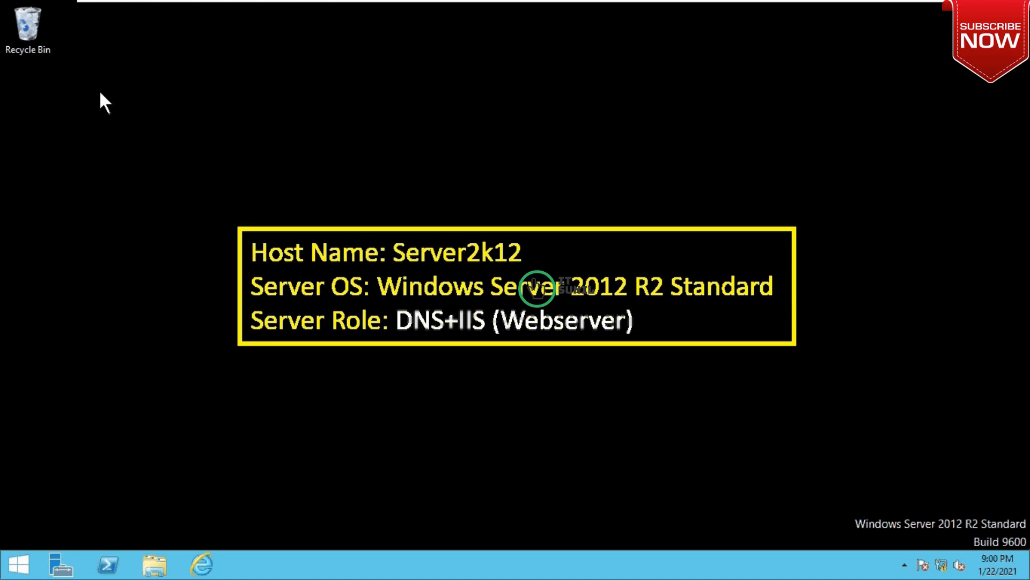
left_click_drag(59, 44, 325, 196)
key("super")
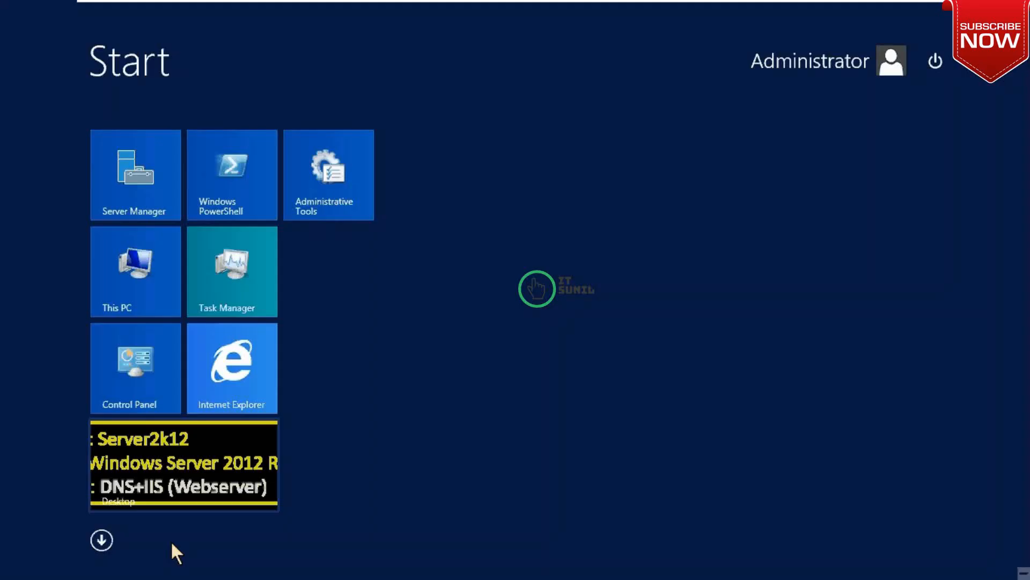
key("super")
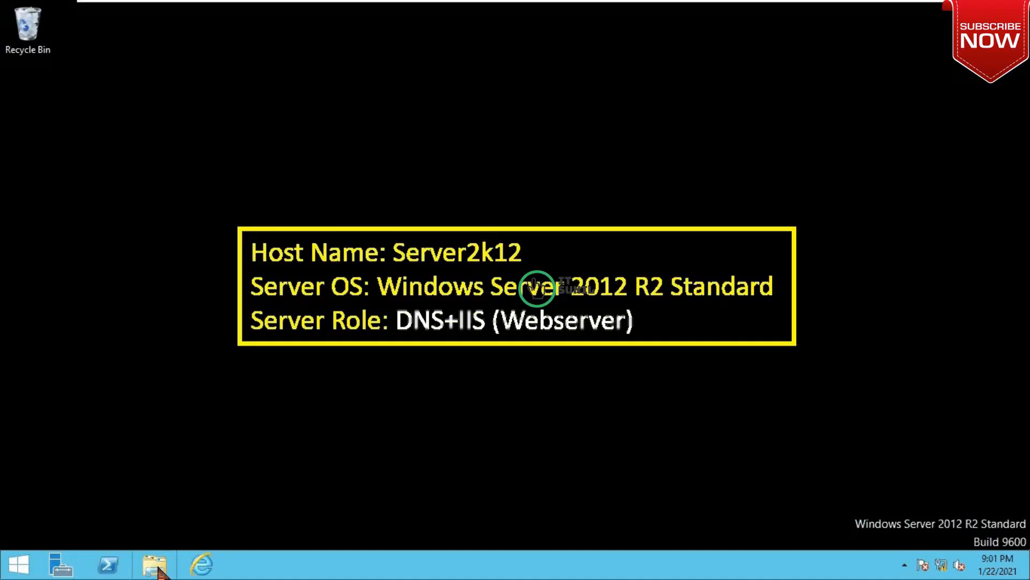
View the Website1 HTML page from the Website1 folder on the Data (E:) drive in Internet Explorer, and close the browser.
left_click(160, 571)
left_click(418, 358)
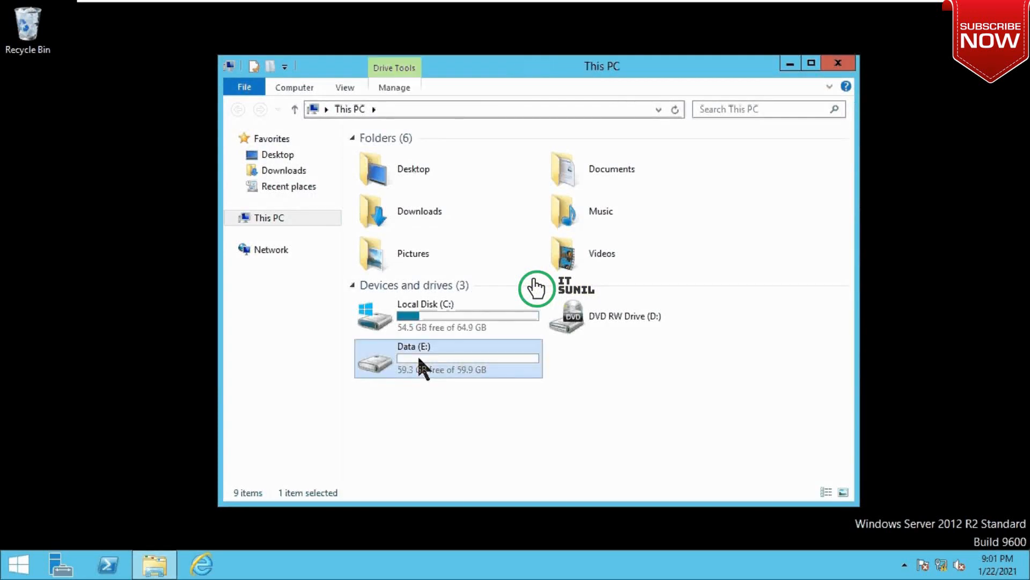
double_click(418, 369)
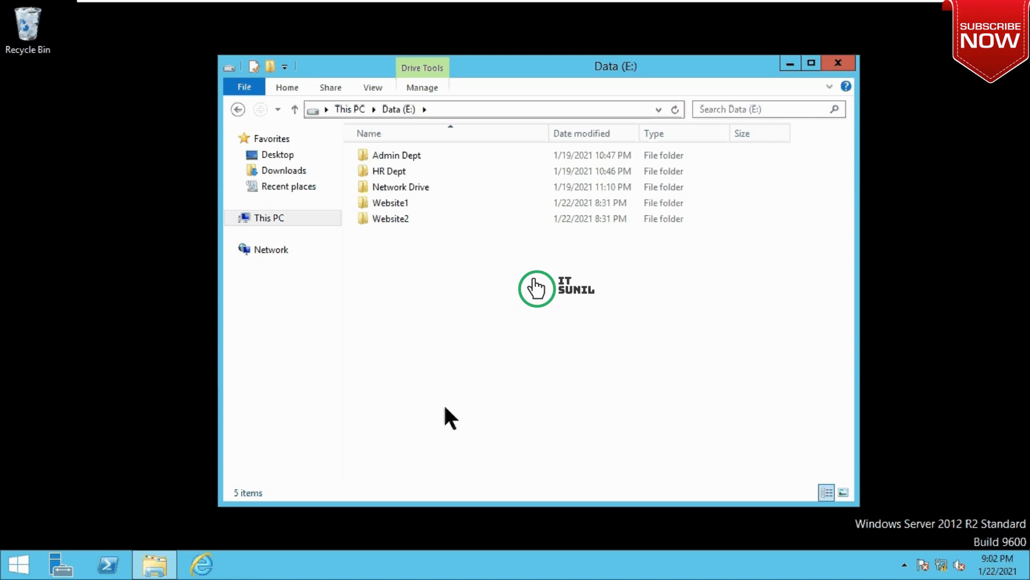
double_click(395, 203)
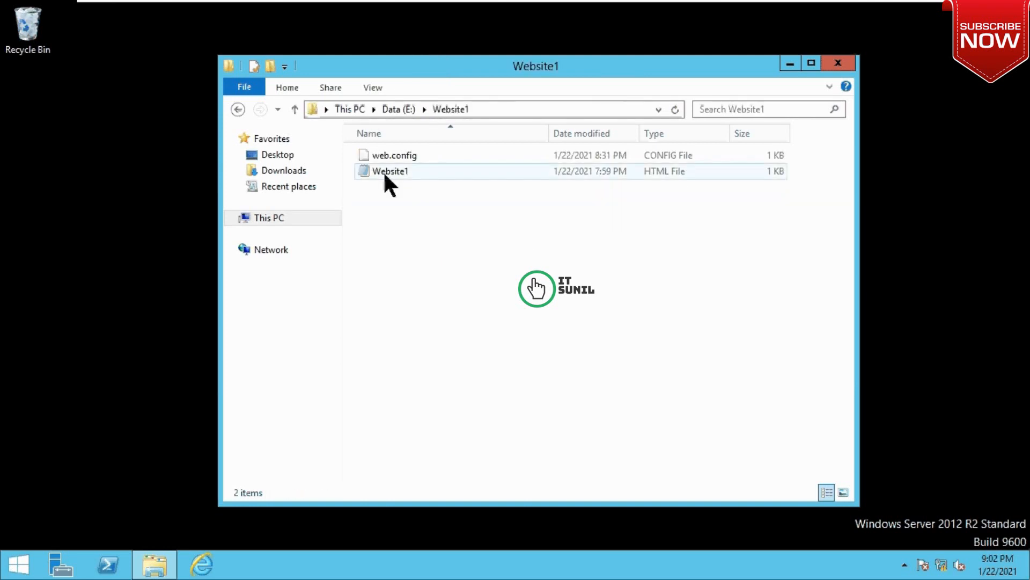
left_click(391, 174)
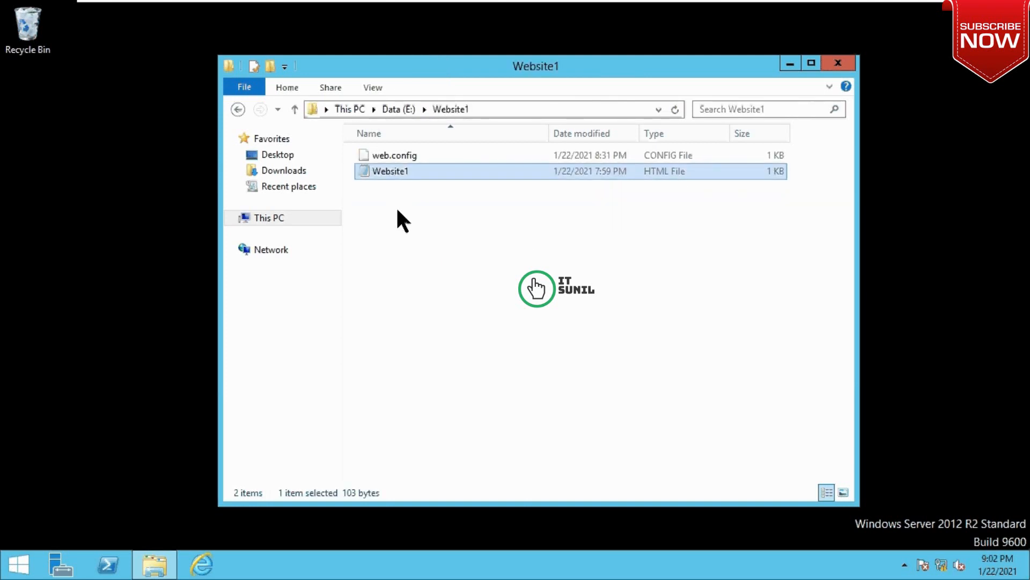
right_click(394, 173)
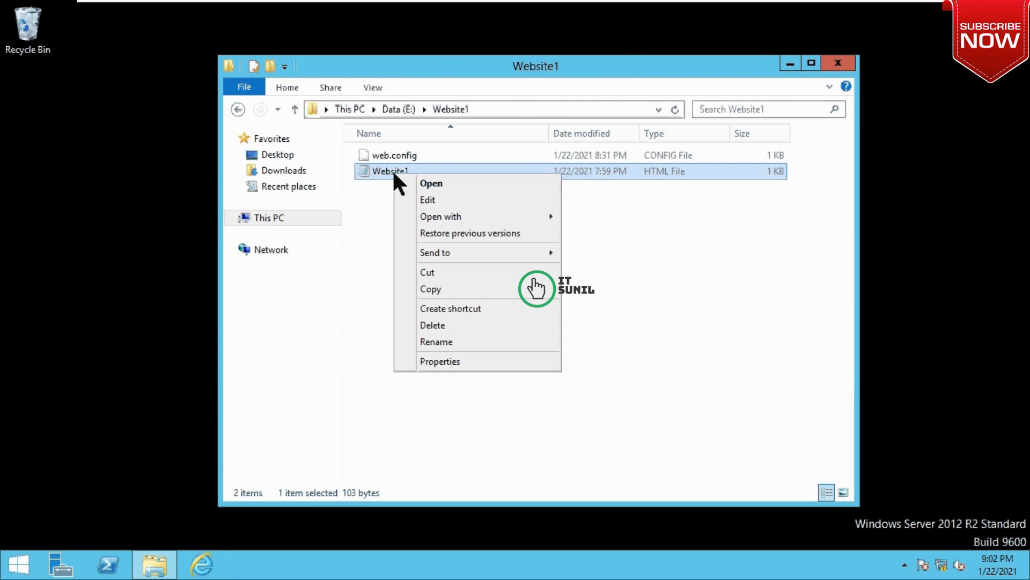
mouse_move(540, 216)
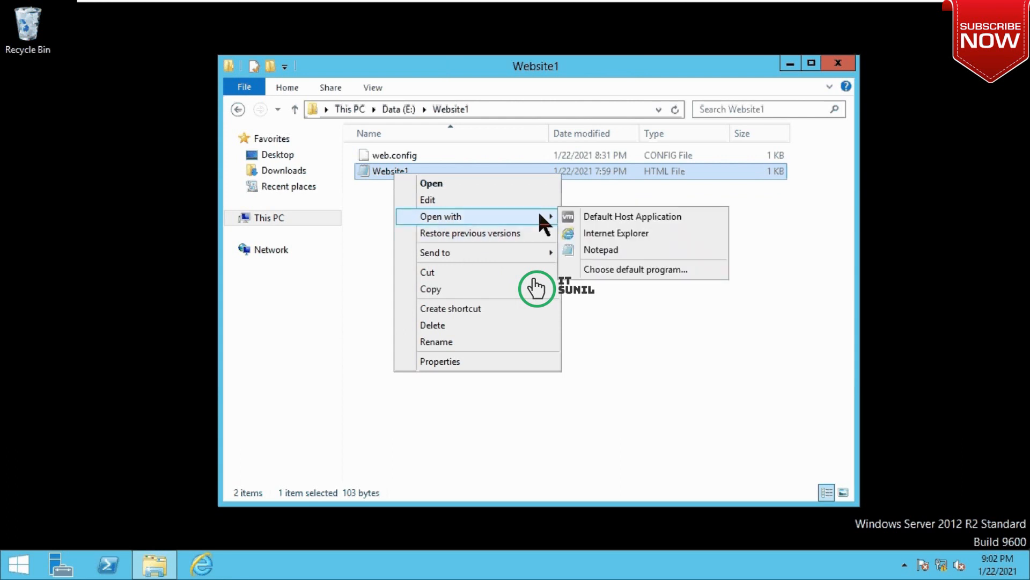
left_click(590, 234)
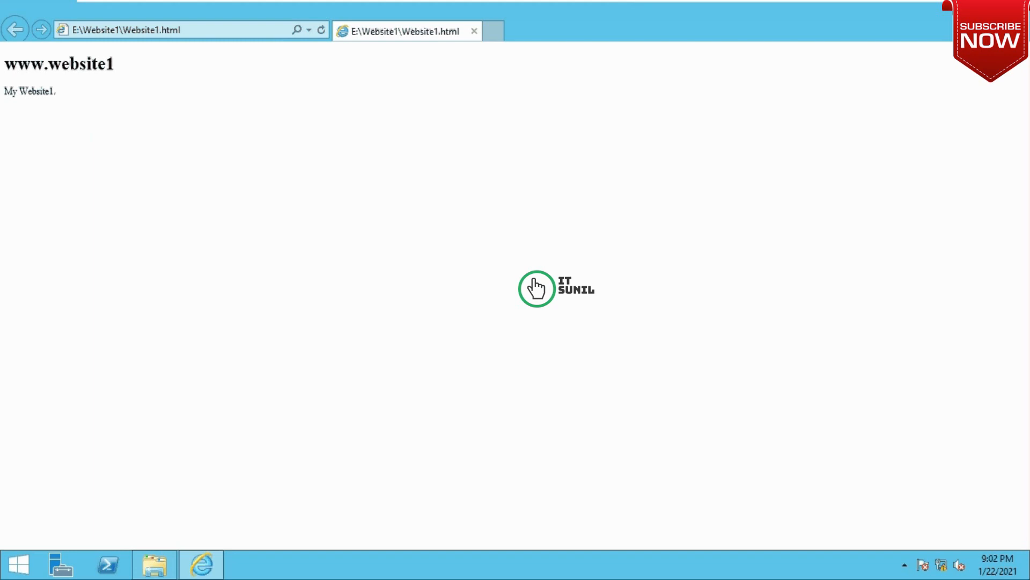
left_click(1012, 8)
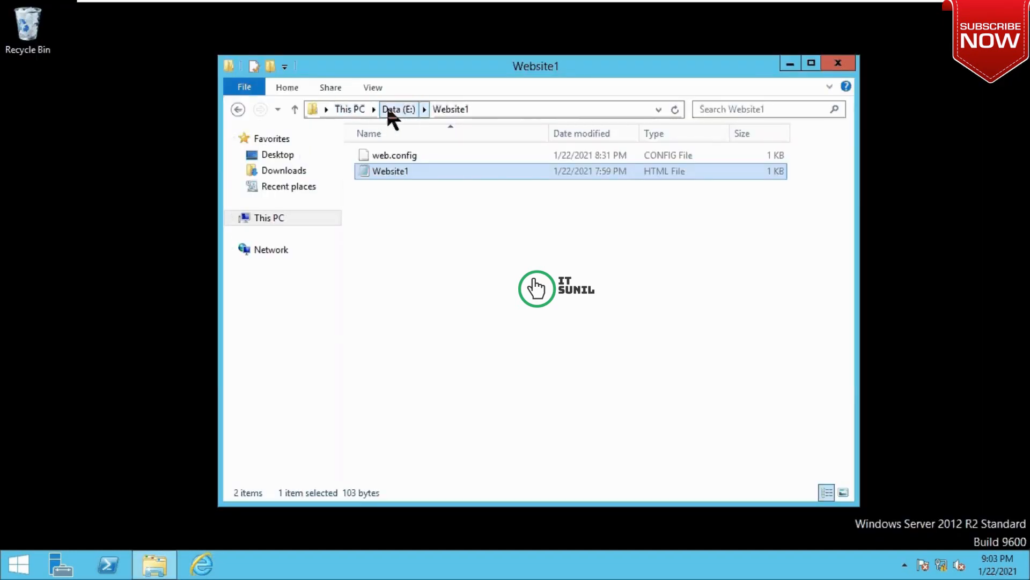
View the Website2 HTML page from E:\Website2 in Internet Explorer, and close the browser and the folder window.
left_click(390, 109)
double_click(392, 217)
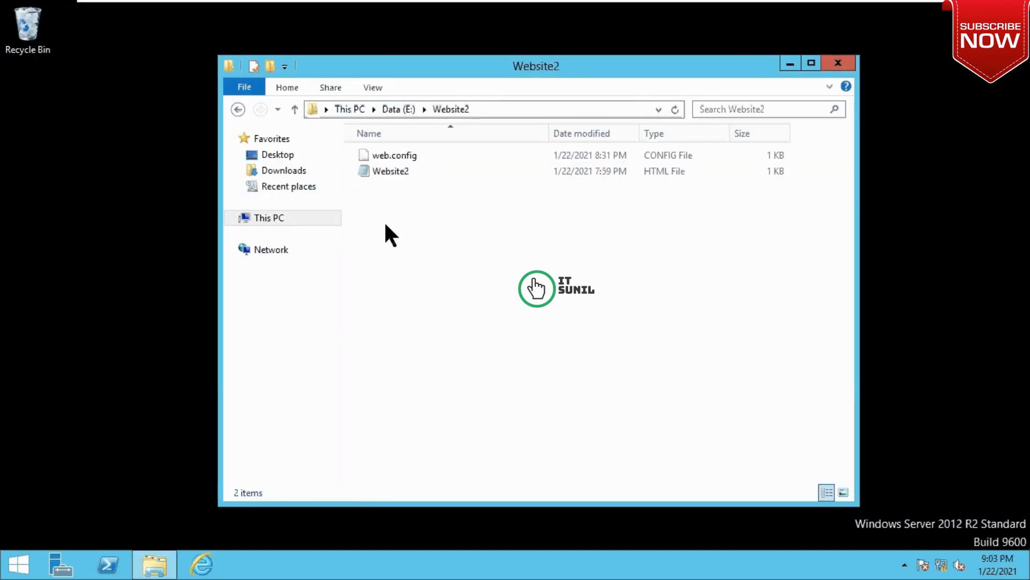
right_click(401, 171)
mouse_move(516, 217)
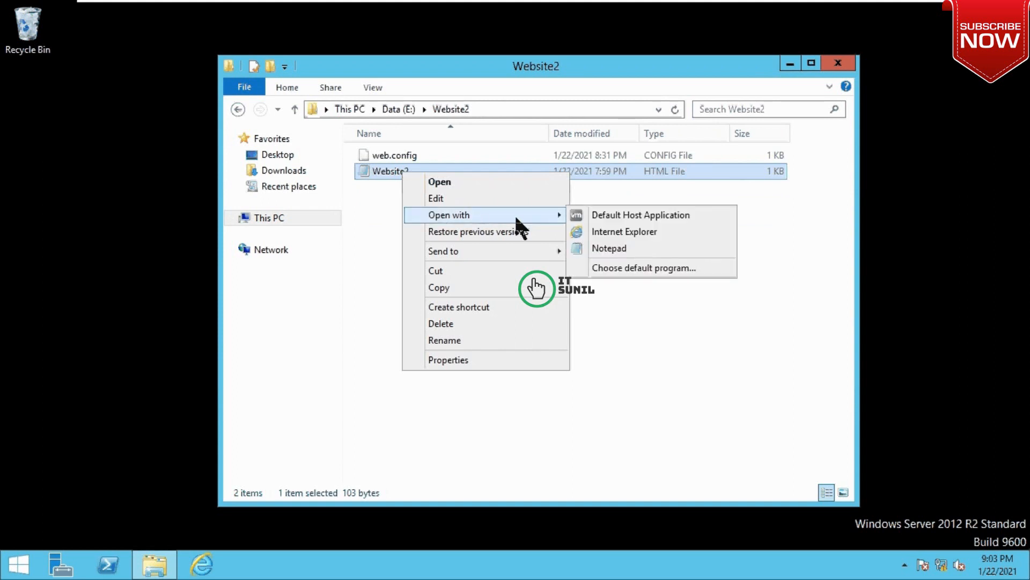
left_click(636, 229)
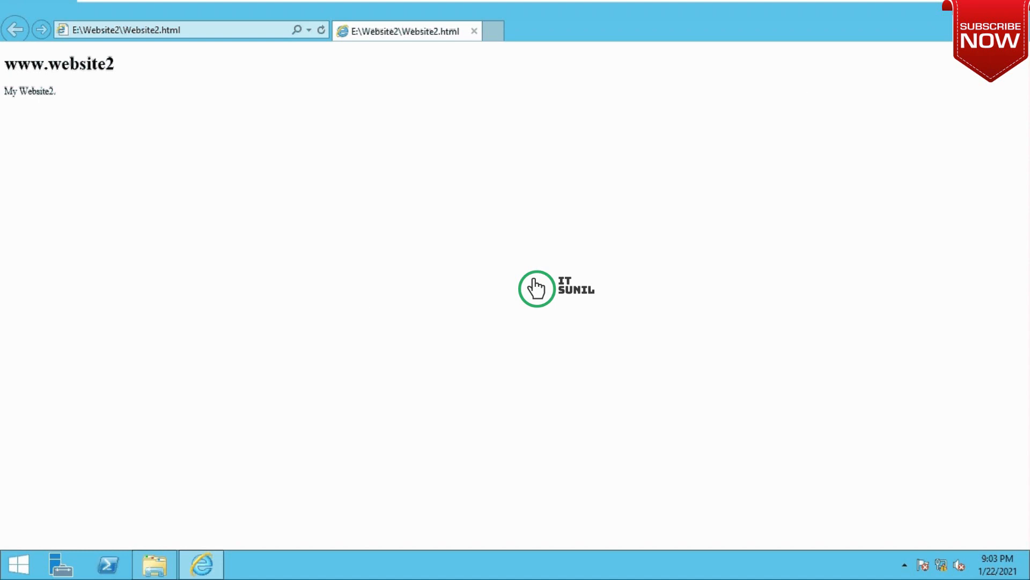
key("alt+F4")
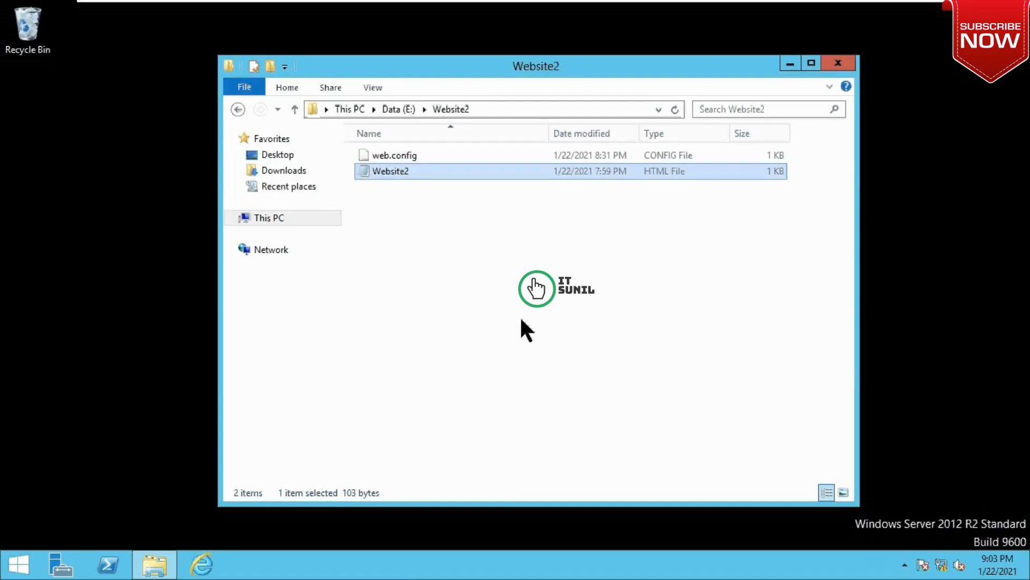
left_click(838, 64)
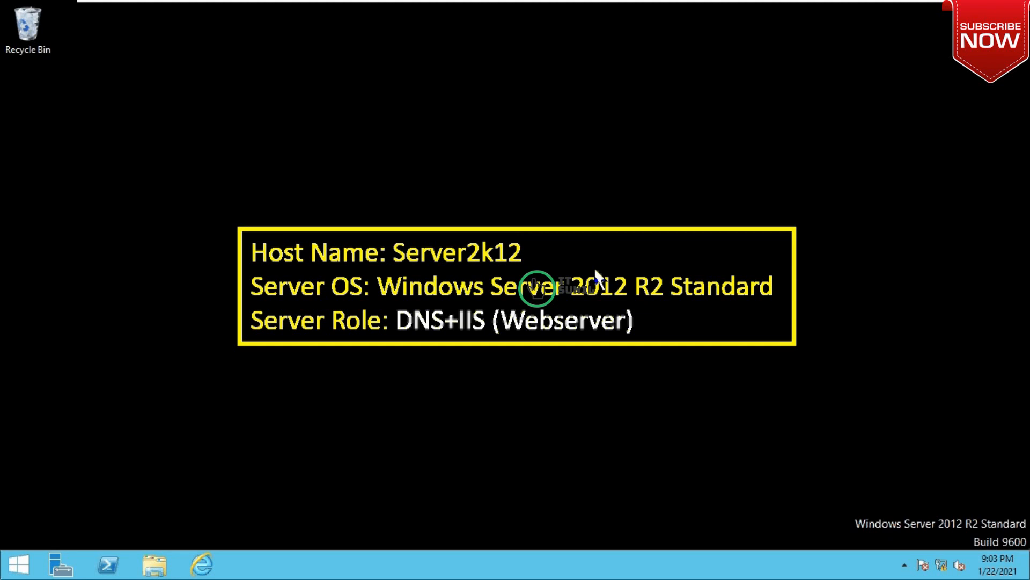
Open DNS Manager by running dnsmgmt.msc.
key("super+r")
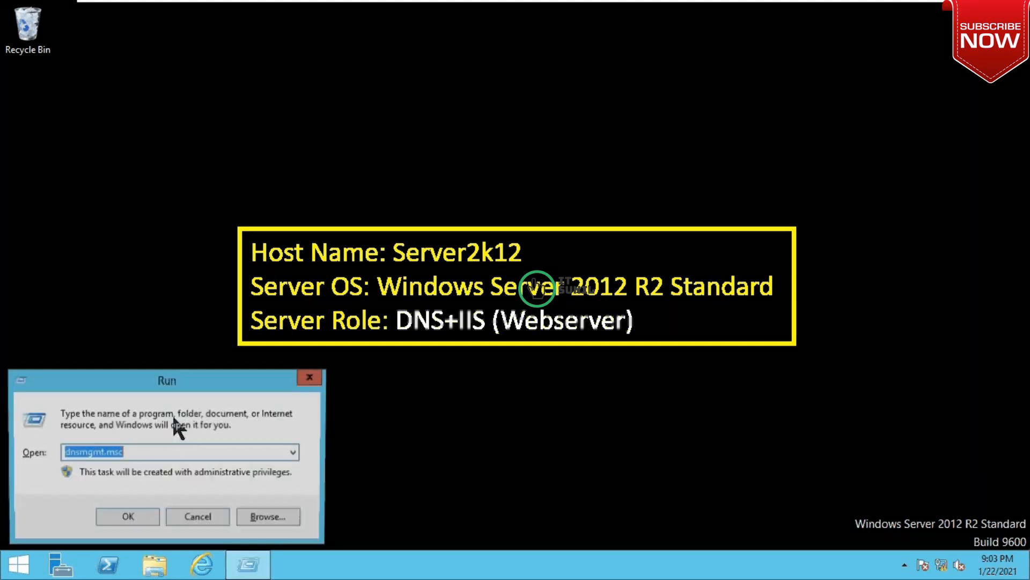
type("dns")
key("Down")
key("Return")
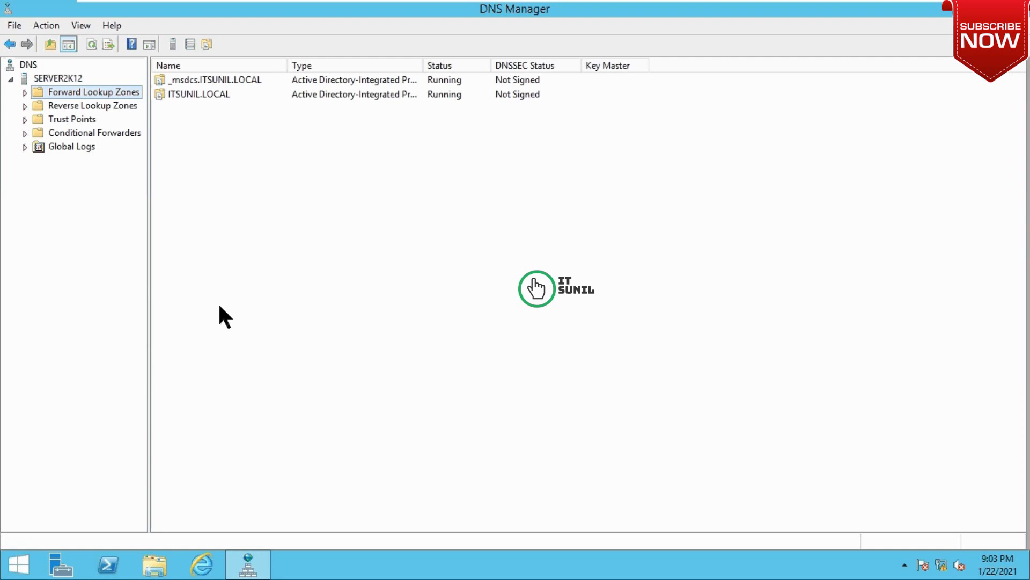
Start a new Active Directory-integrated primary forward lookup zone on SERVER2K12, replicated to all DNS servers on domain controllers in this domain.
right_click(57, 79)
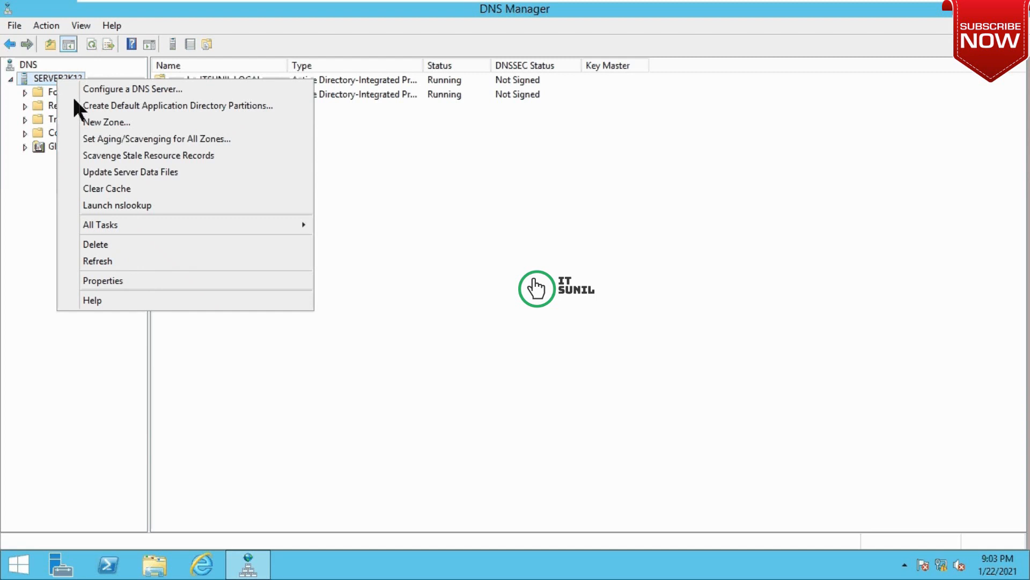
left_click(102, 122)
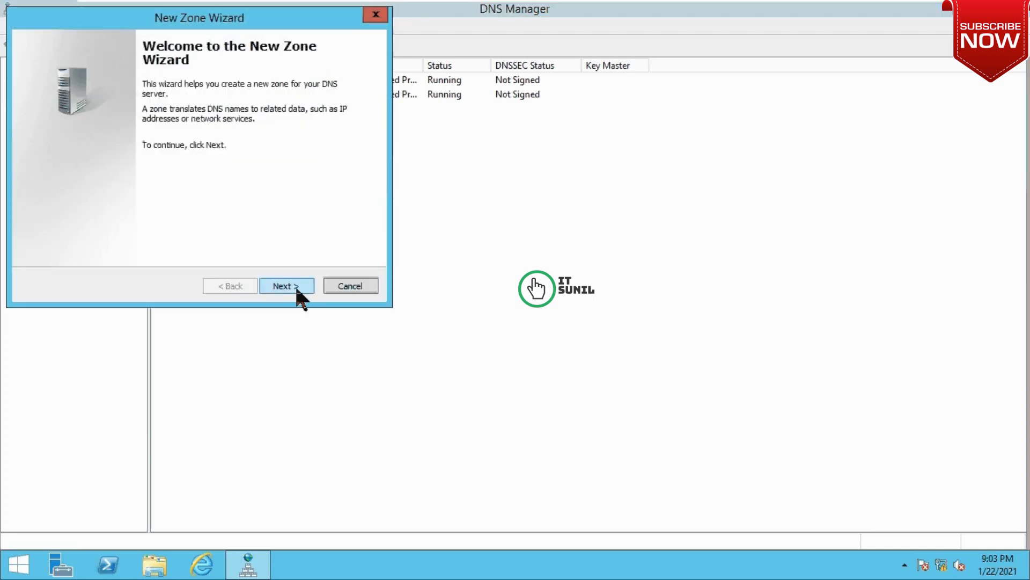
left_click(295, 286)
left_click(283, 286)
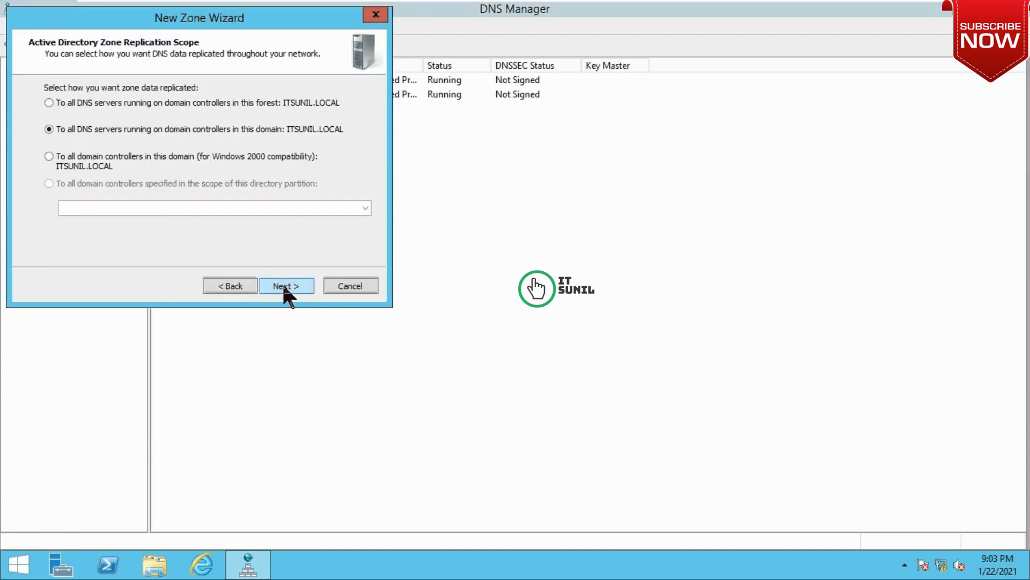
left_click(293, 286)
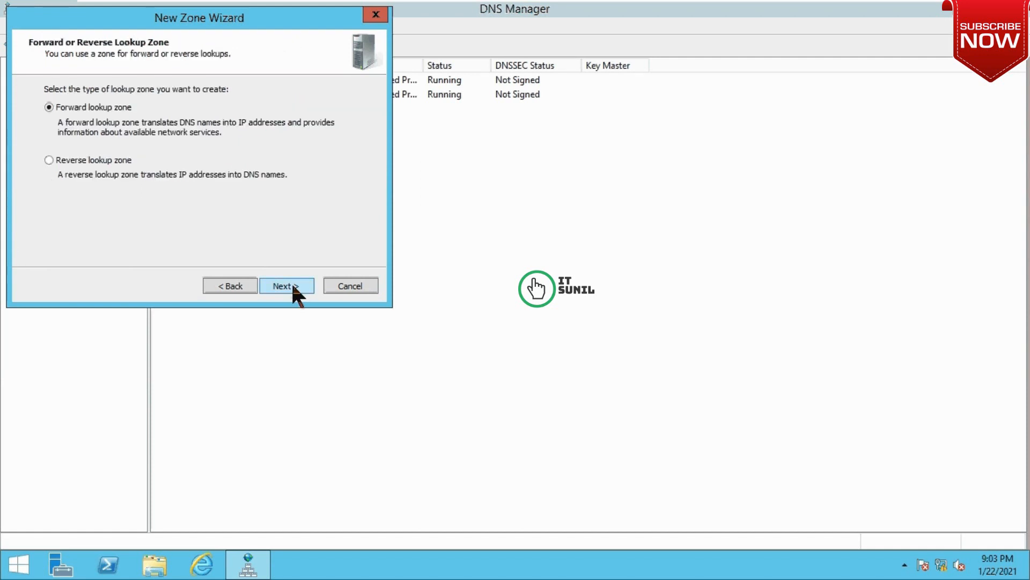
left_click(293, 285)
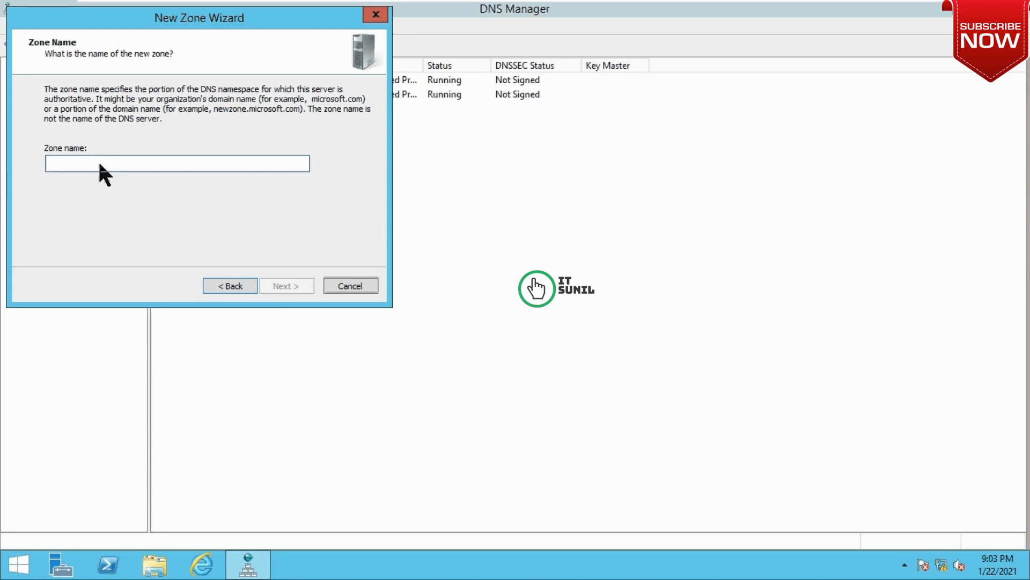
Name the new zone website1.com and create it with both nonsecure and secure dynamic updates allowed.
type("website")
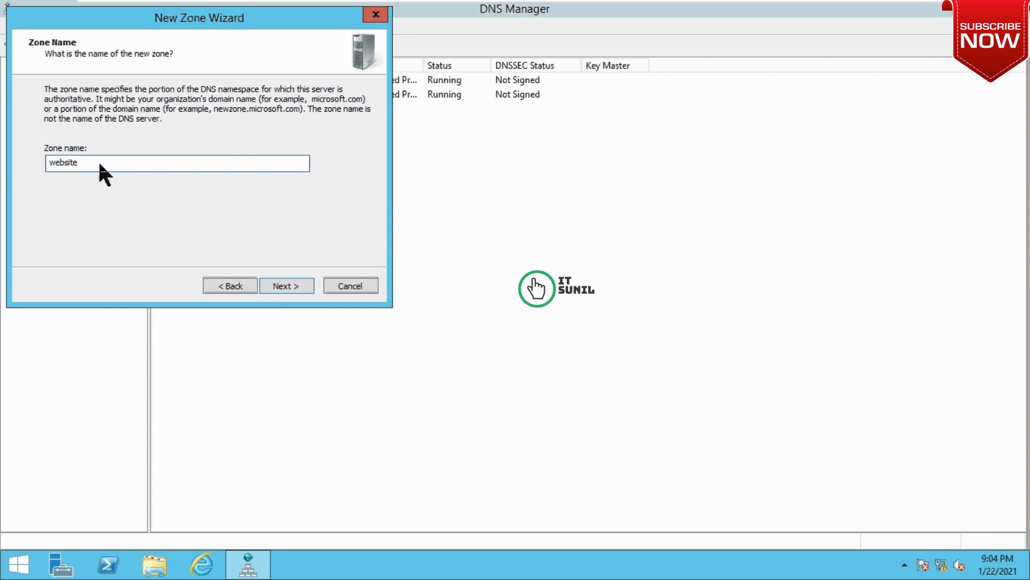
type("om")
left_click(290, 294)
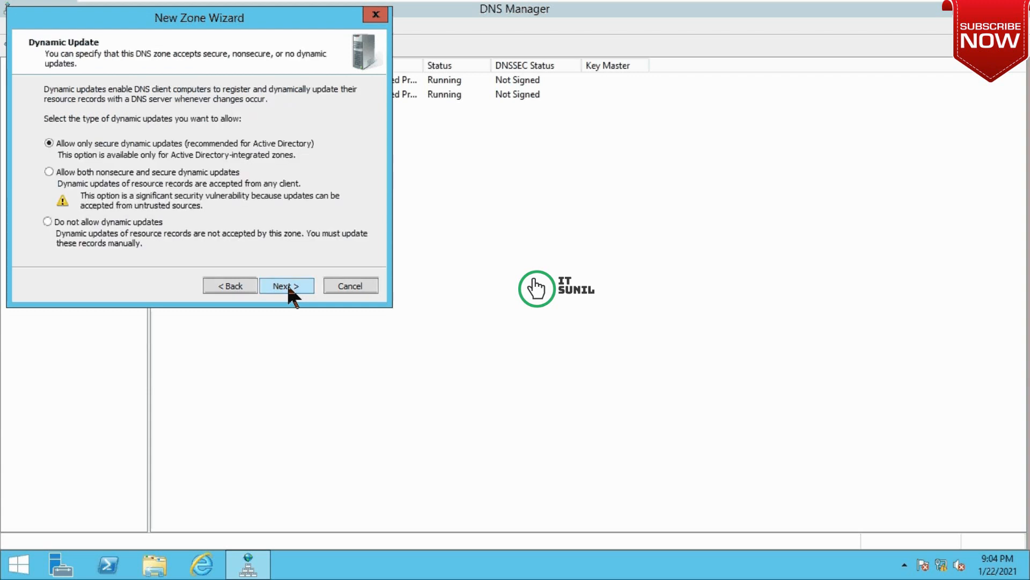
left_click(182, 173)
left_click(287, 285)
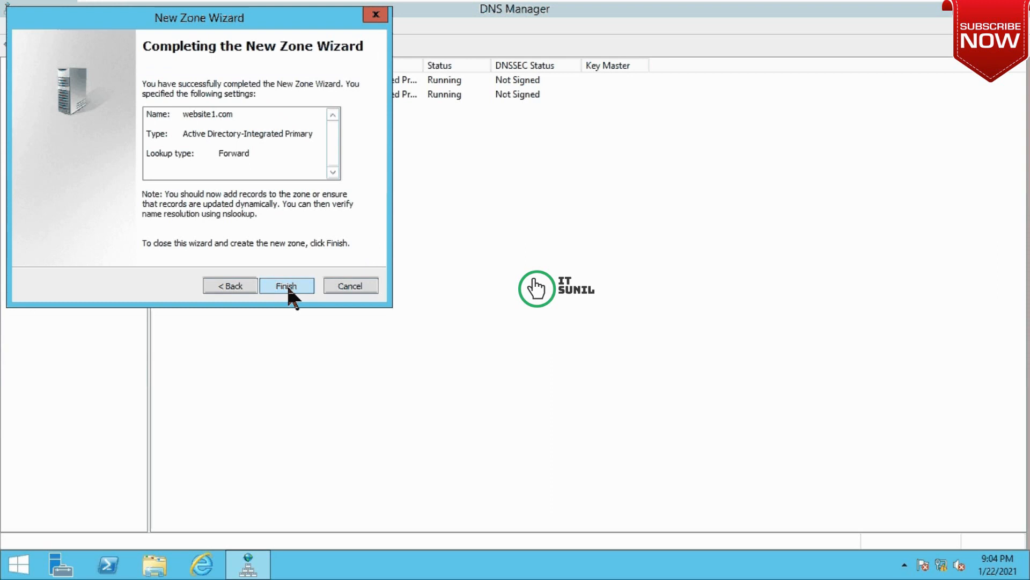
left_click(287, 286)
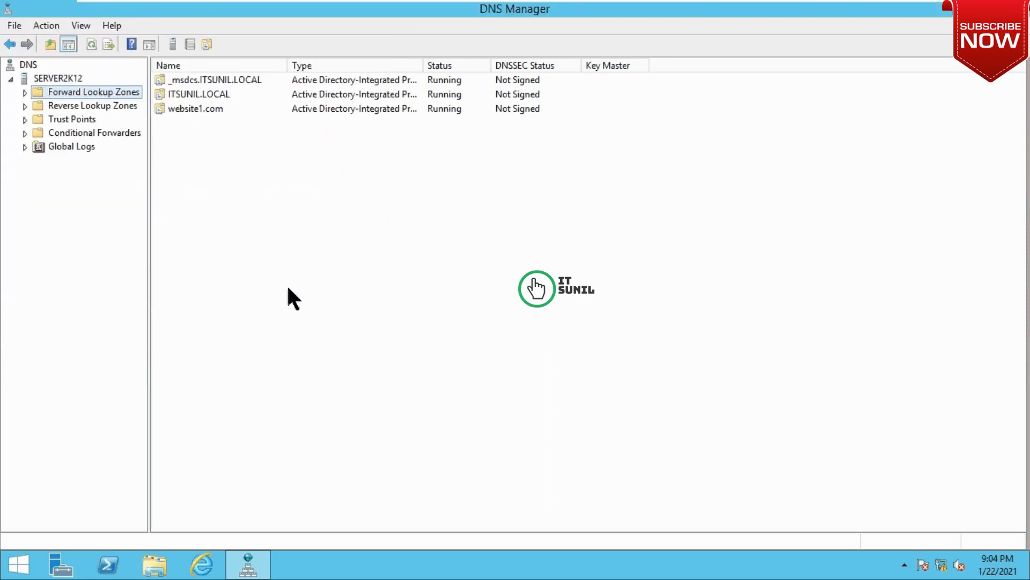
Start another Active Directory-integrated primary forward lookup zone on SERVER2K12 with the same domain-wide replication scope.
right_click(57, 78)
left_click(102, 120)
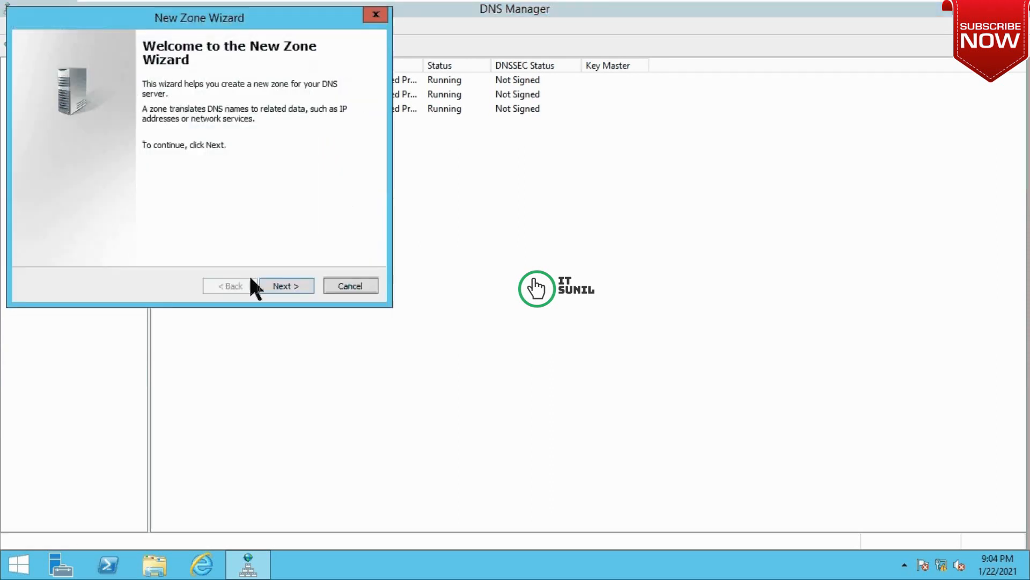
left_click(287, 282)
left_click(292, 283)
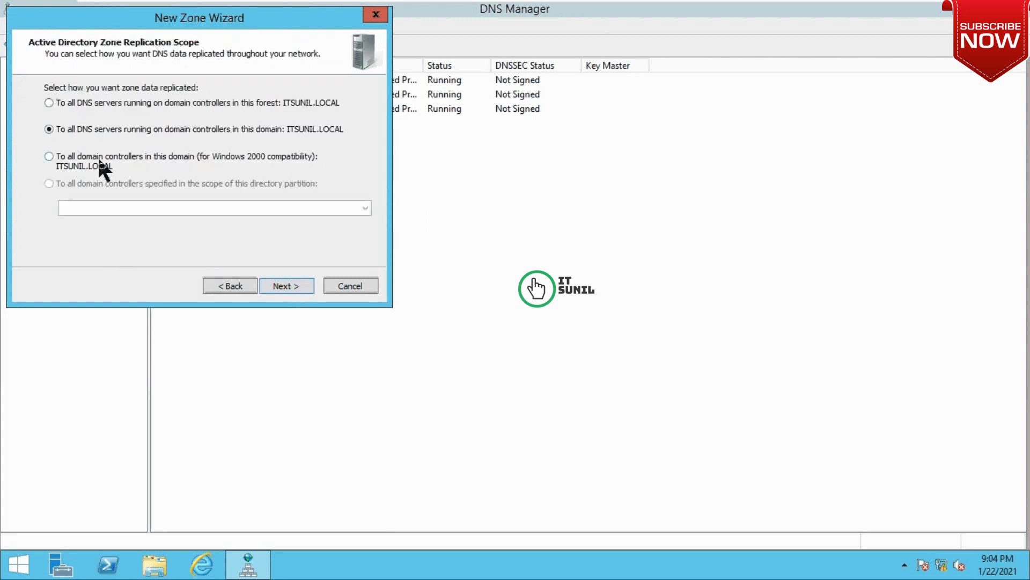
left_click(294, 286)
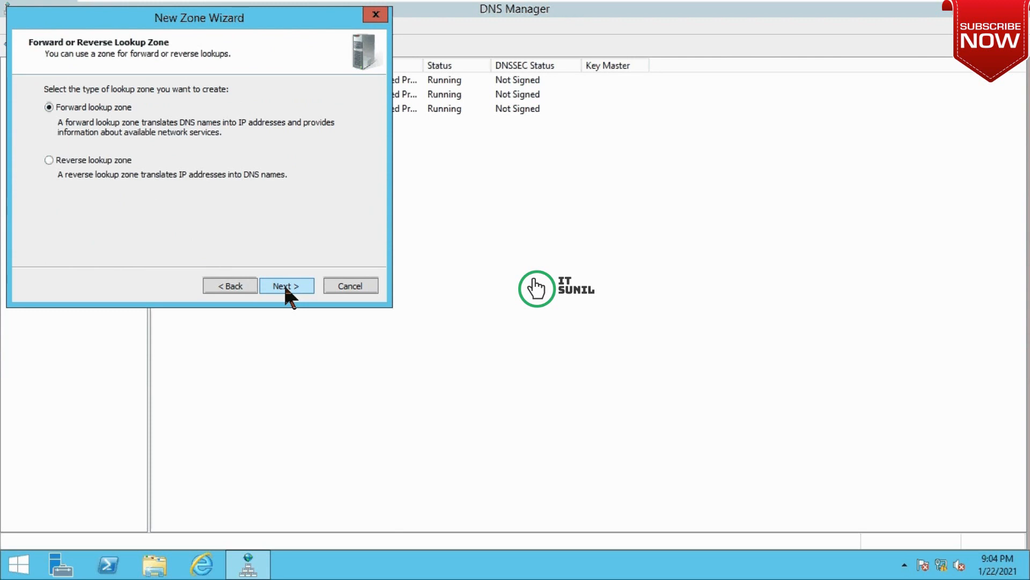
left_click(277, 287)
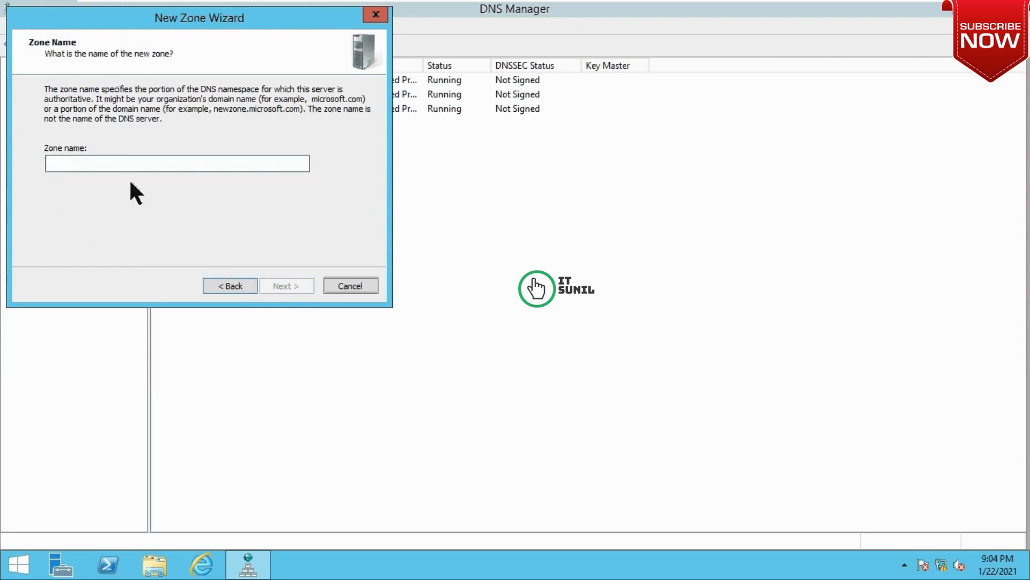
Name the second zone website2.com and create it with both nonsecure and secure dynamic updates allowed.
type("websi")
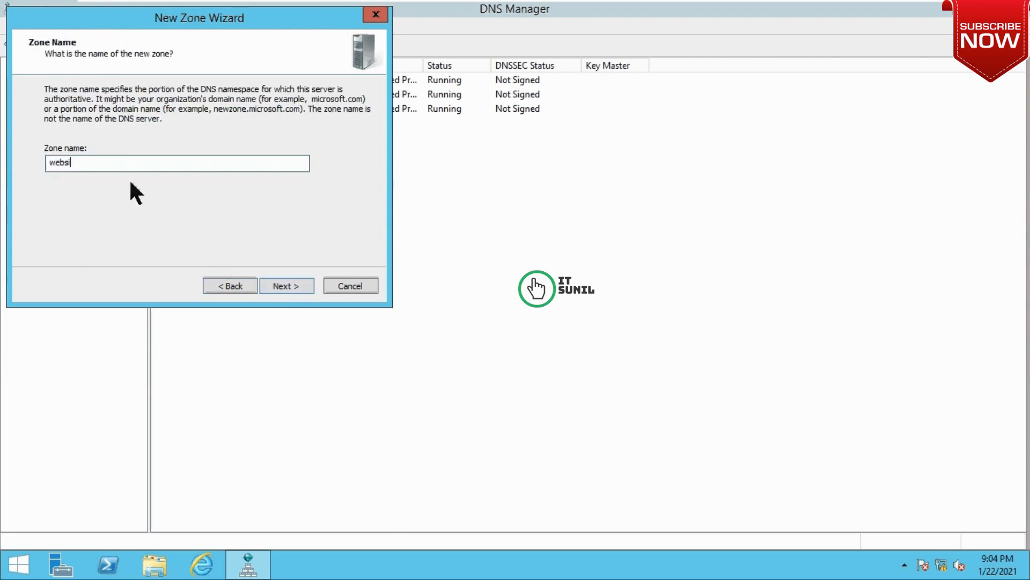
type("te2.con")
key("BackSpace")
left_click(285, 284)
left_click(146, 173)
left_click(284, 283)
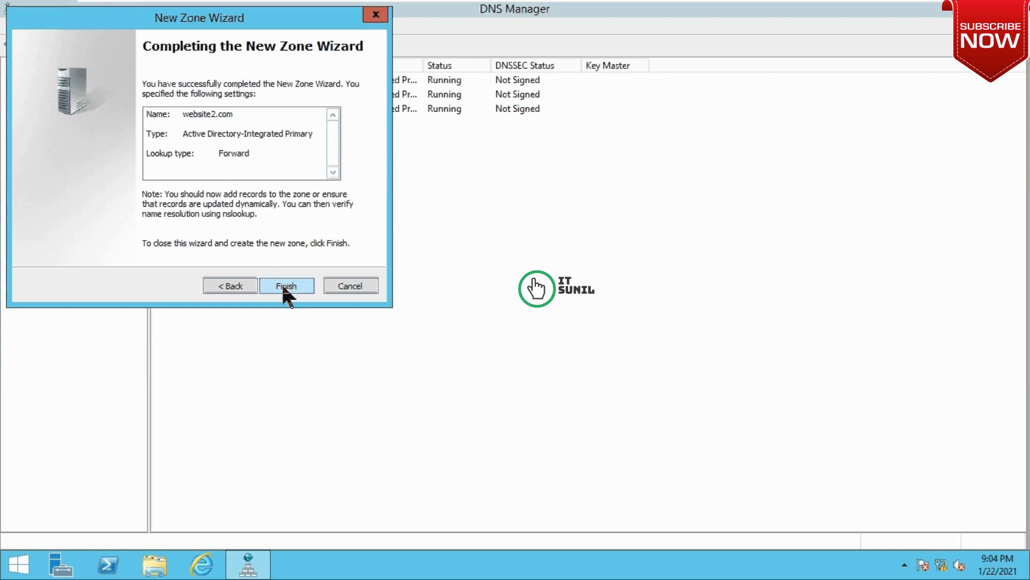
left_click(285, 286)
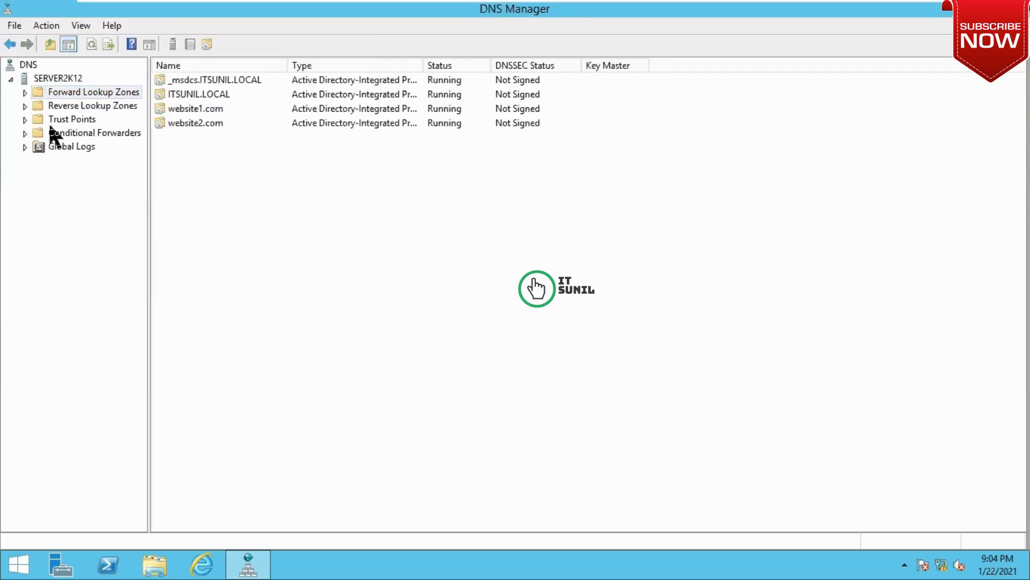
Add a host (A) record named www with IP address 192.168.10.1 to the website1.com forward lookup zone.
left_click(25, 93)
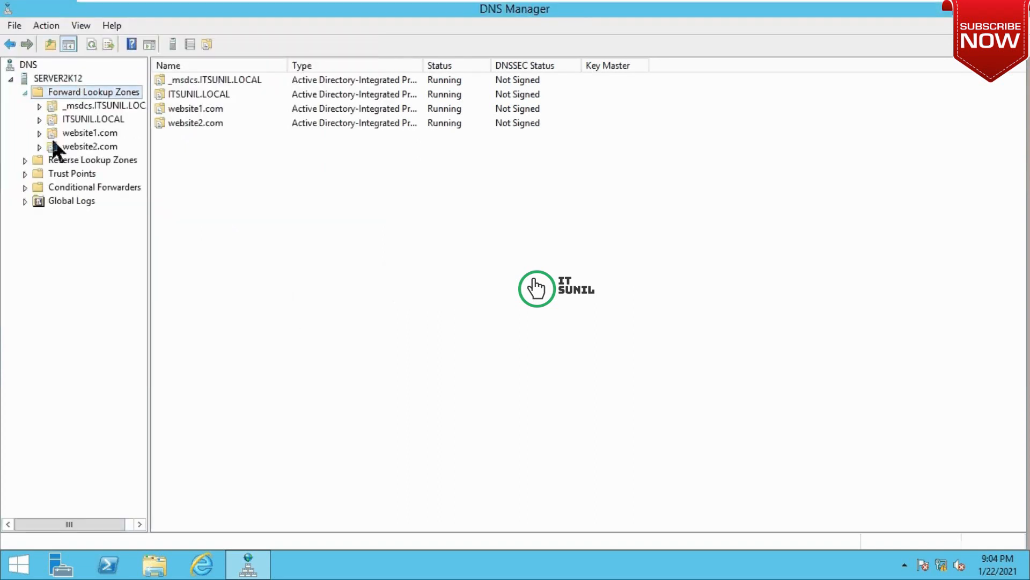
left_click(83, 135)
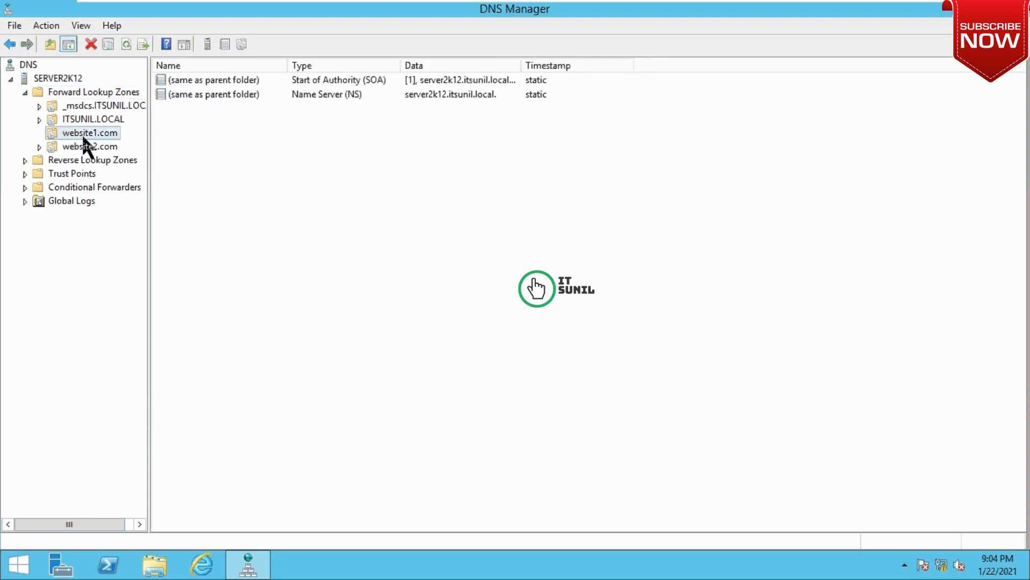
right_click(231, 186)
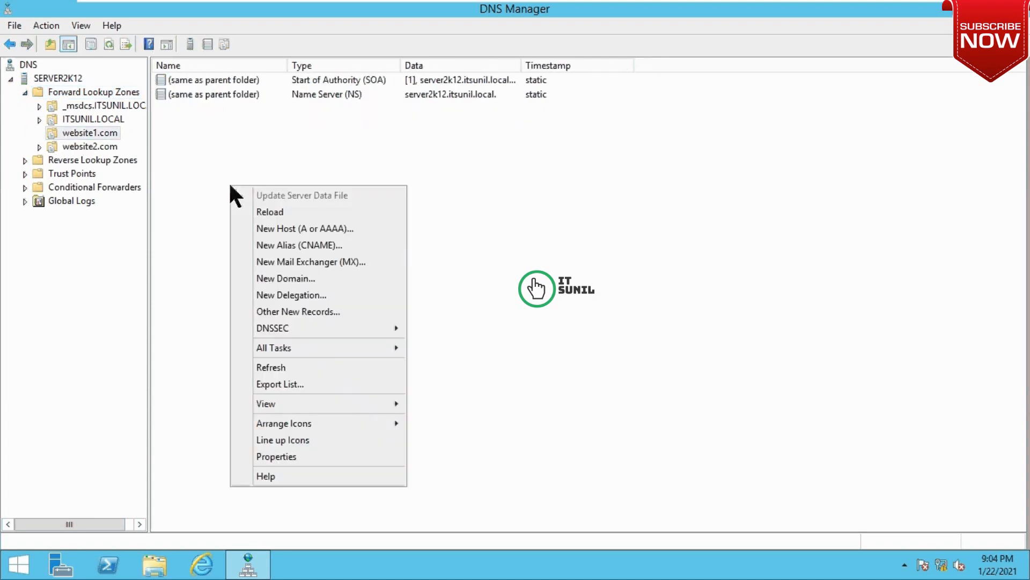
left_click(293, 229)
type("www")
left_click(429, 267)
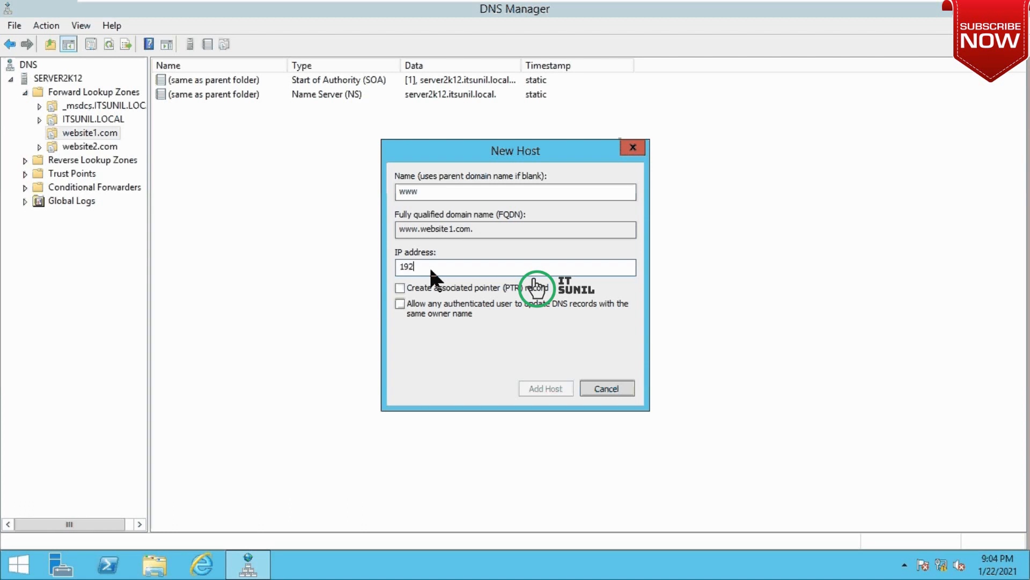
type("8.10.1")
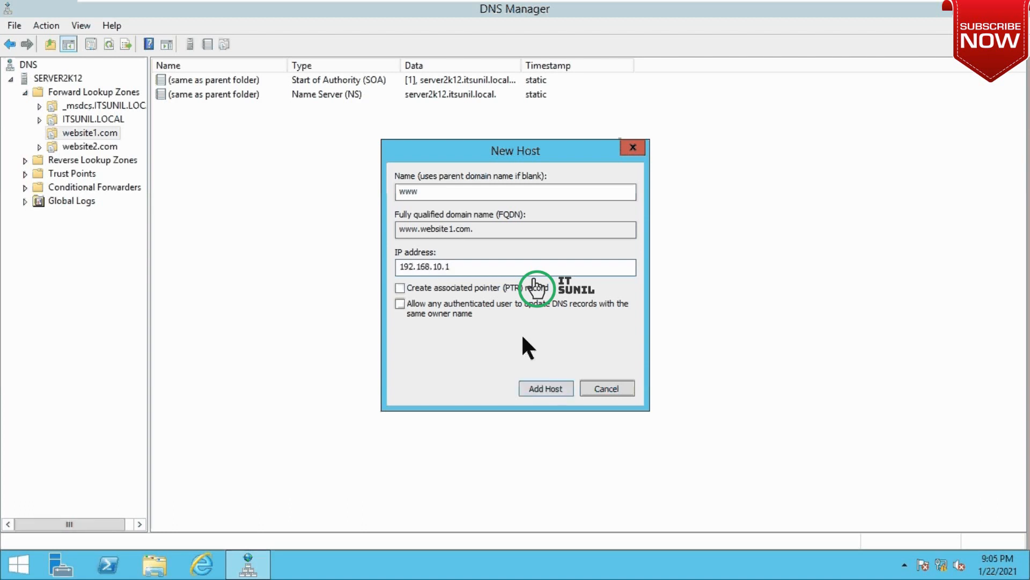
left_click(533, 389)
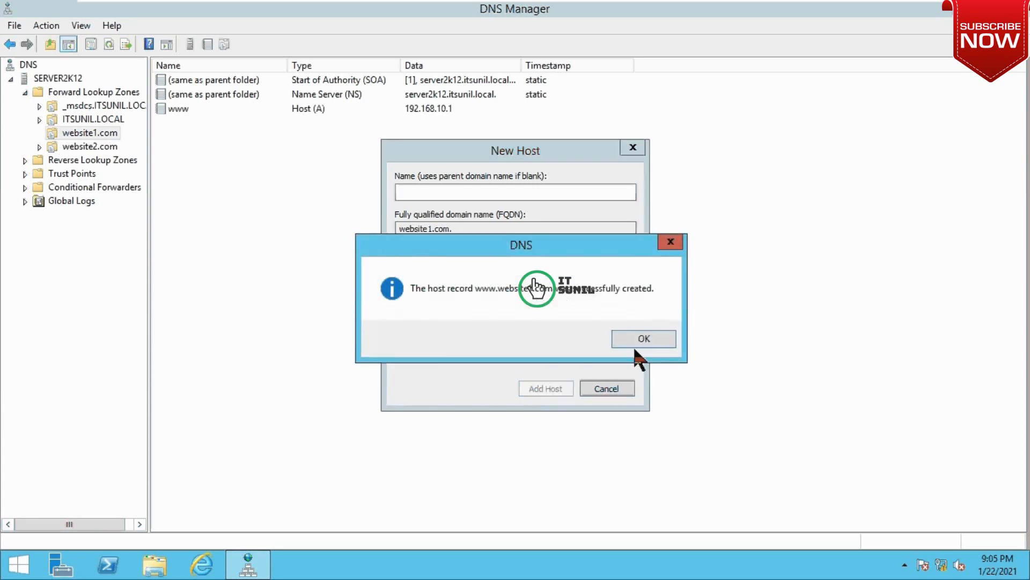
left_click(644, 339)
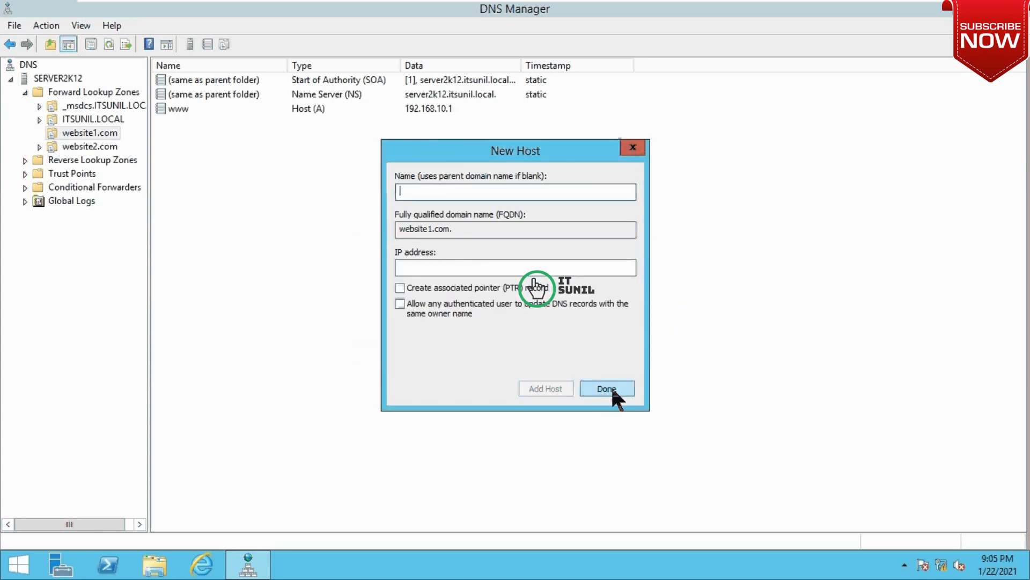
left_click(610, 387)
Add a host (A) record named www with IP address 192.168.10.1 to website2.com, and review the website1.com records.
left_click(86, 147)
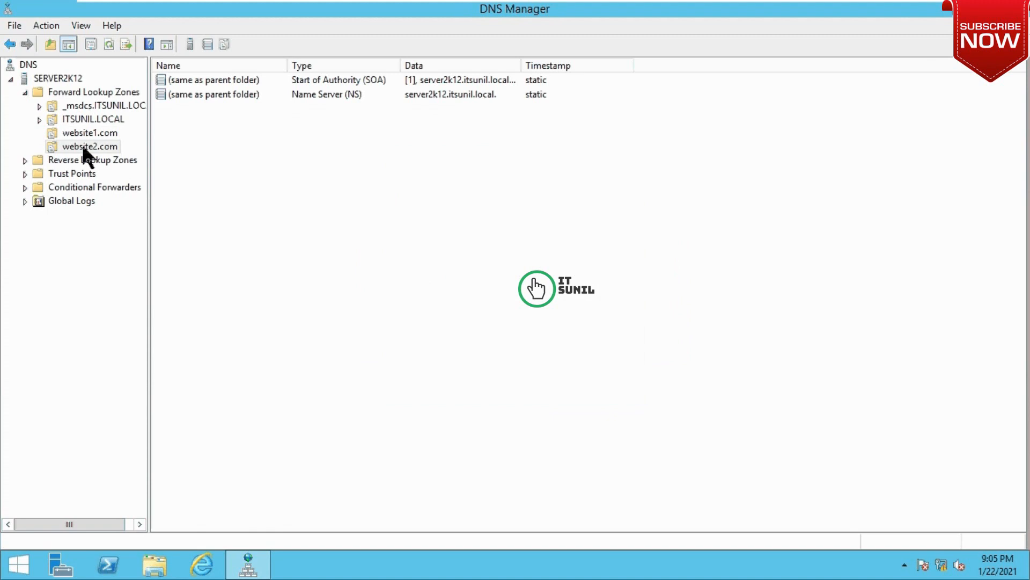
right_click(295, 196)
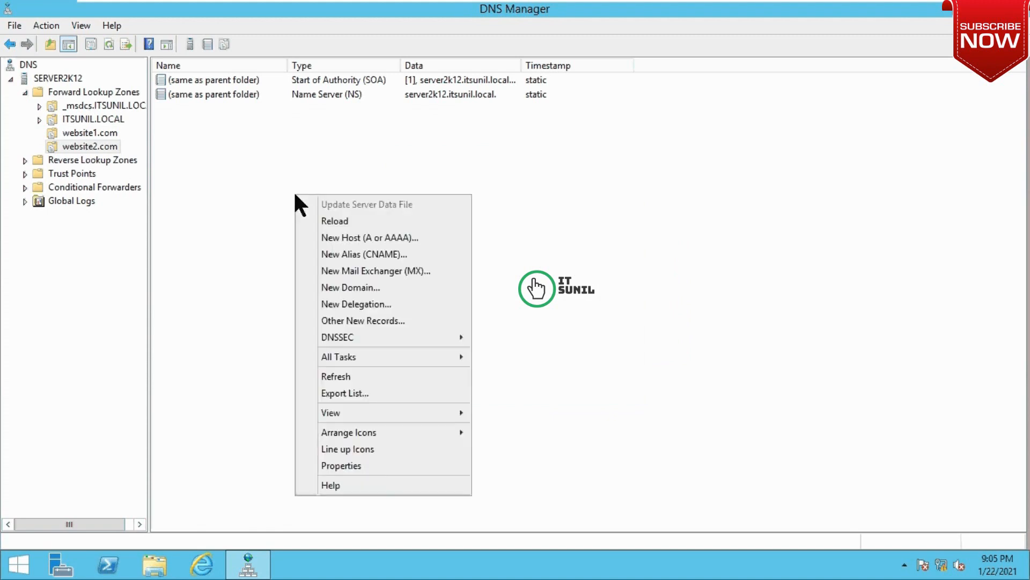
left_click(374, 237)
type("www")
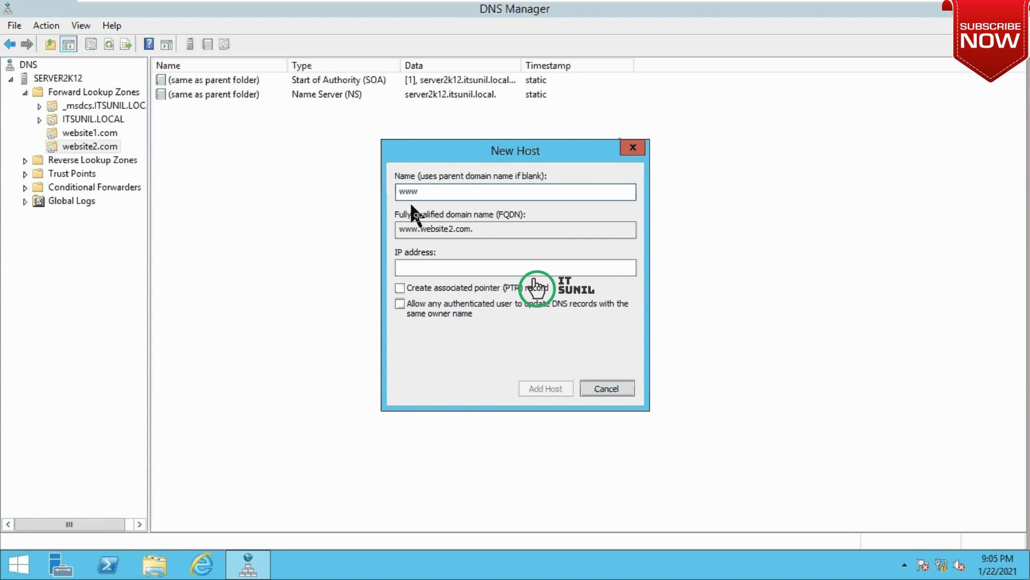
left_click(412, 265)
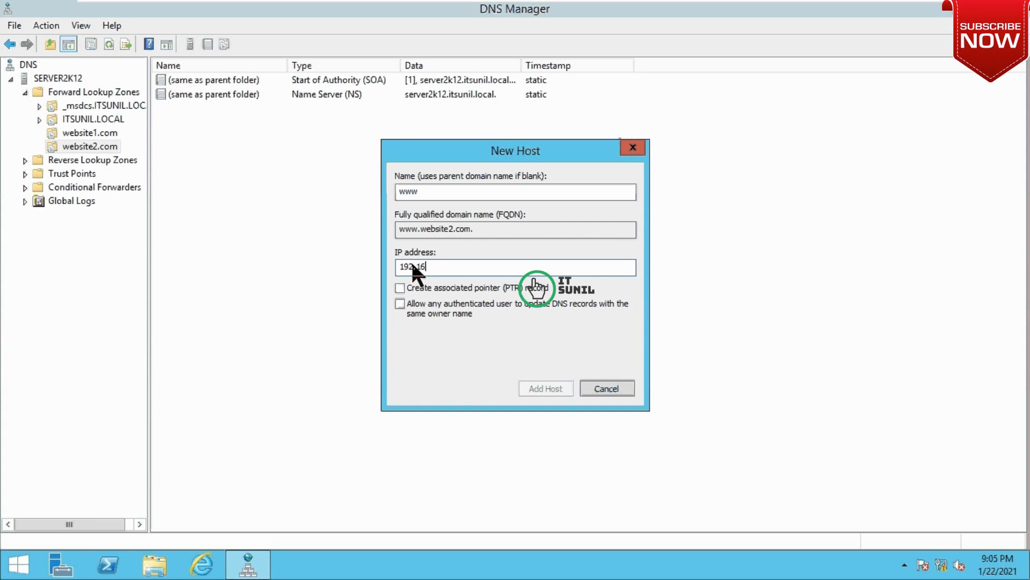
type("192.168.10.1")
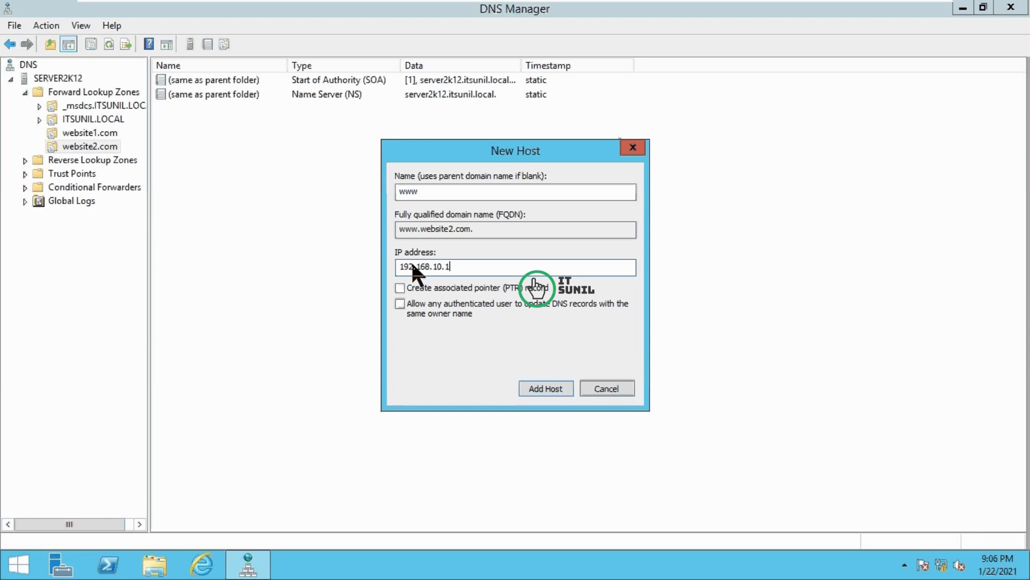
left_click(553, 388)
left_click(655, 338)
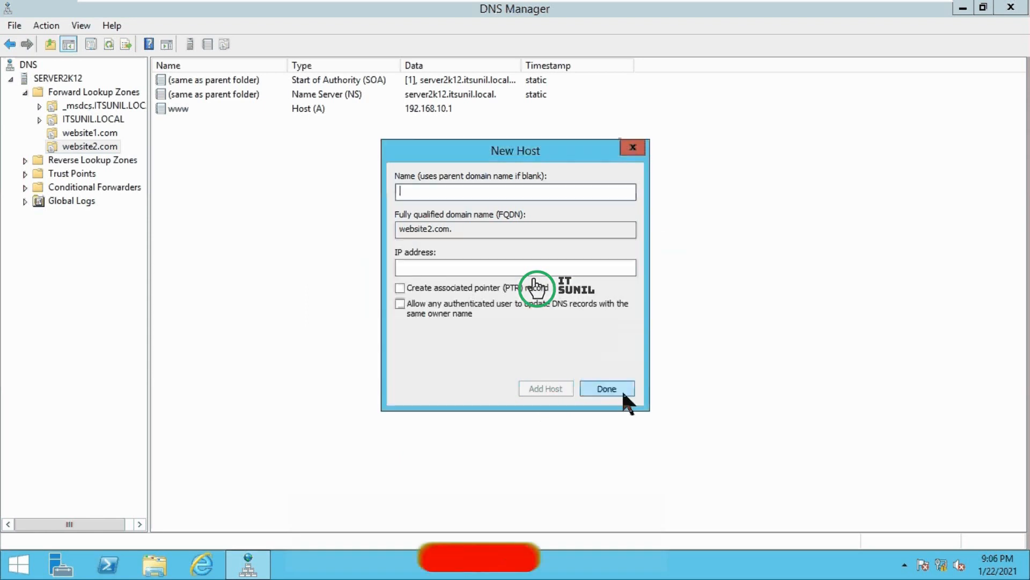
left_click(622, 389)
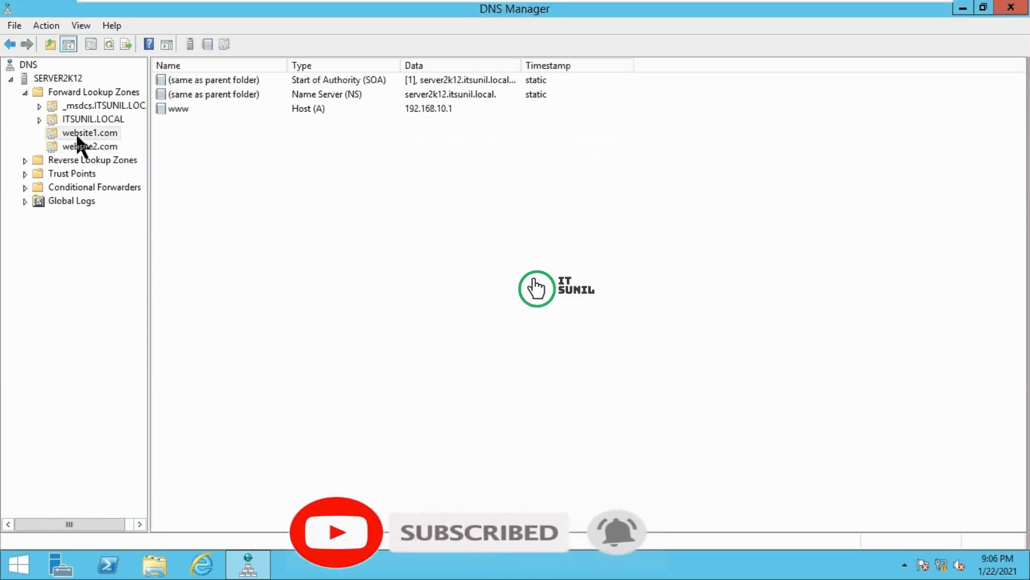
left_click(309, 110)
left_click(104, 134)
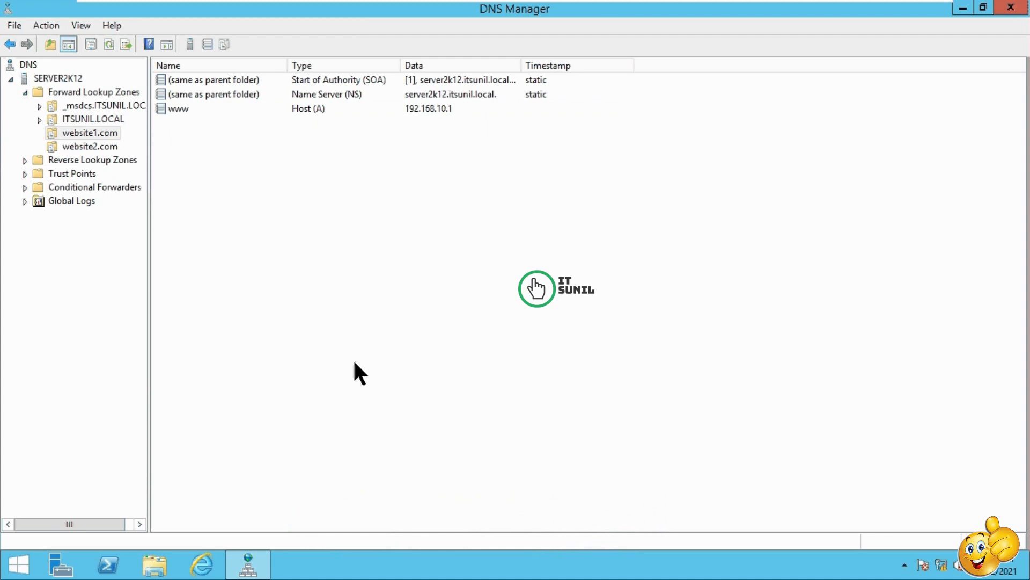
Minimize DNS Manager and launch Internet Information Services (IIS) Manager with inetmgr in a maximized window.
left_click(962, 9)
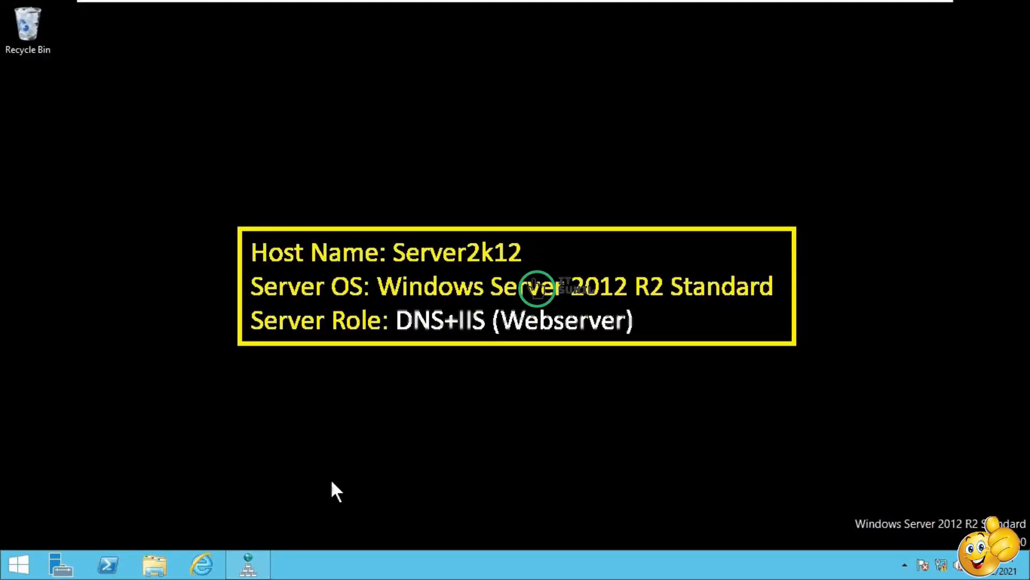
key("super+r")
type("ine")
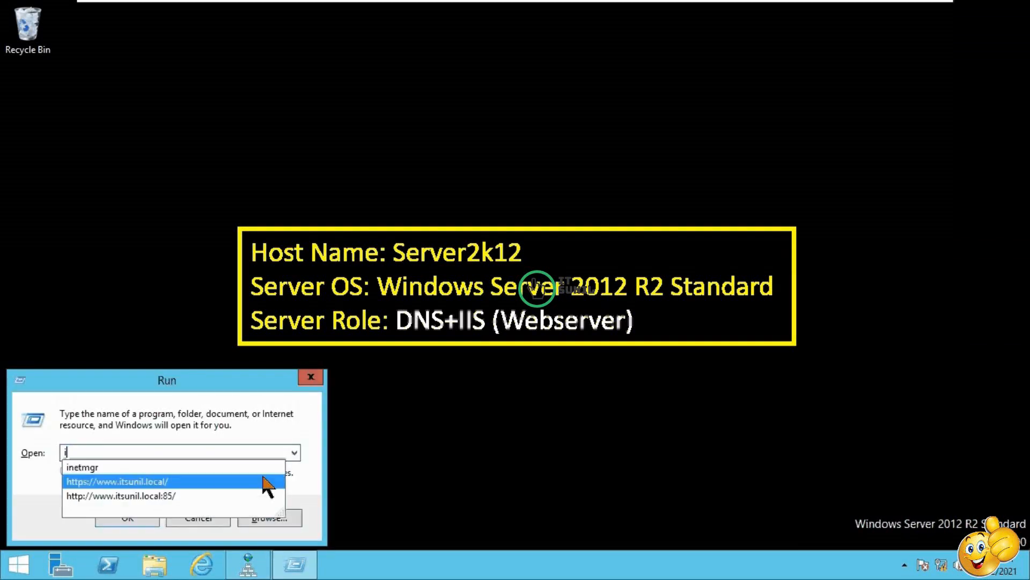
left_click(261, 470)
key("Return")
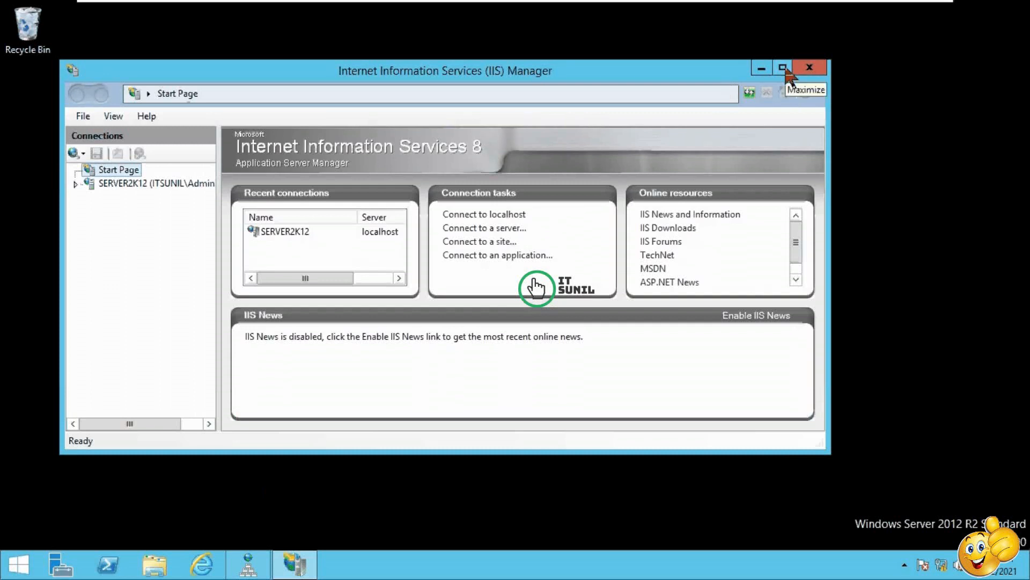
left_click(783, 68)
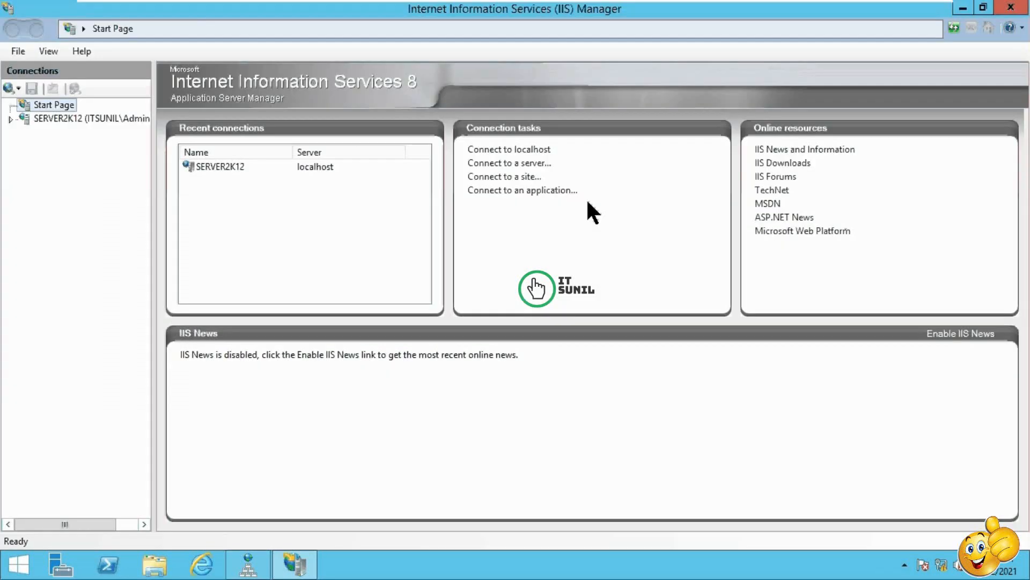
left_click(11, 120)
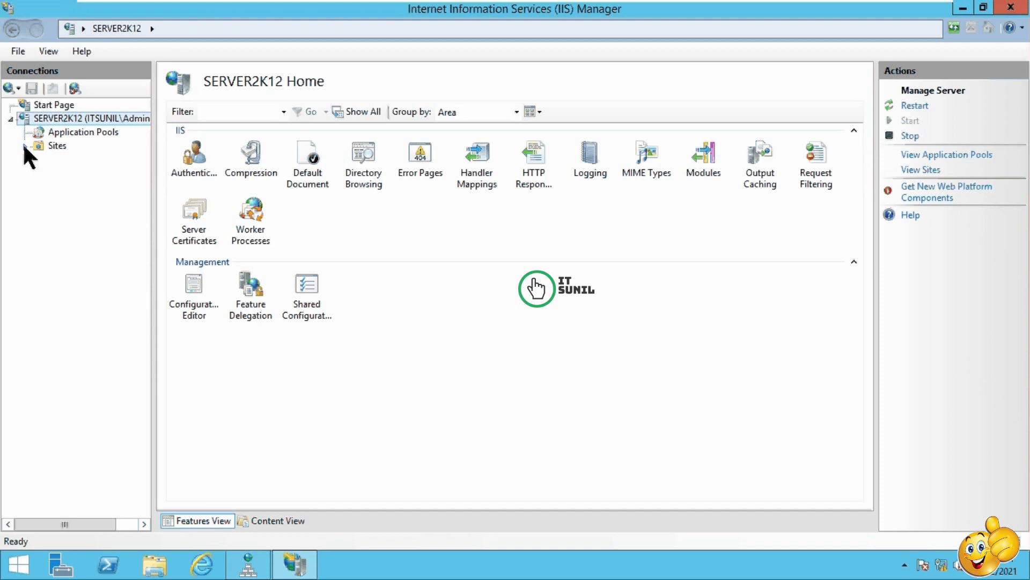
left_click(24, 144)
right_click(52, 148)
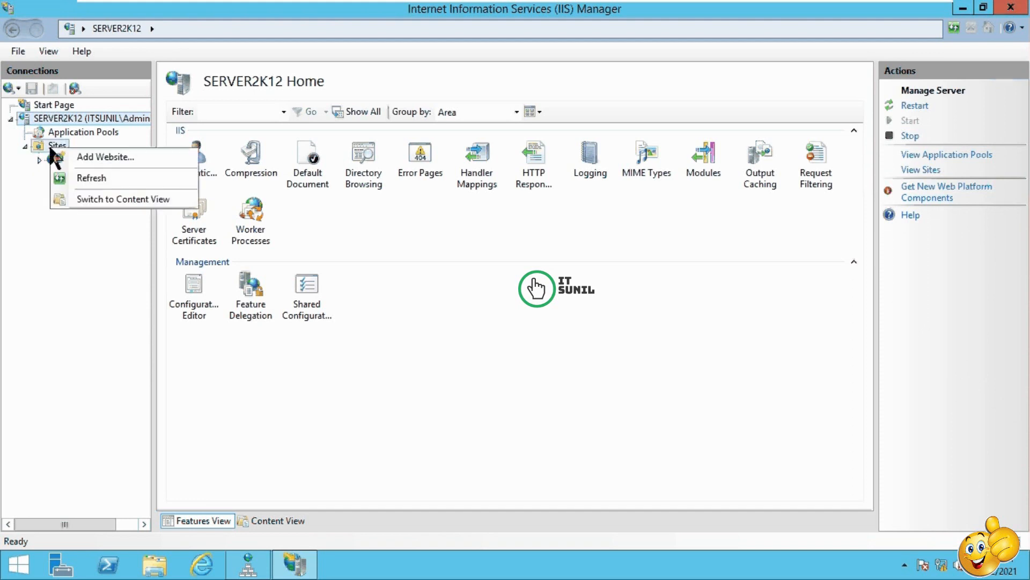
left_click(84, 156)
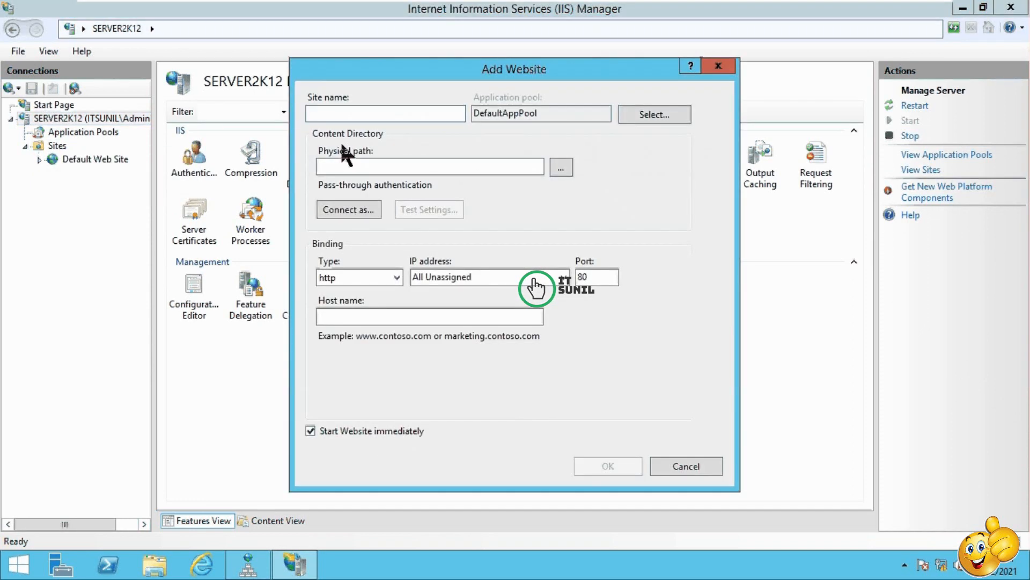
type("website")
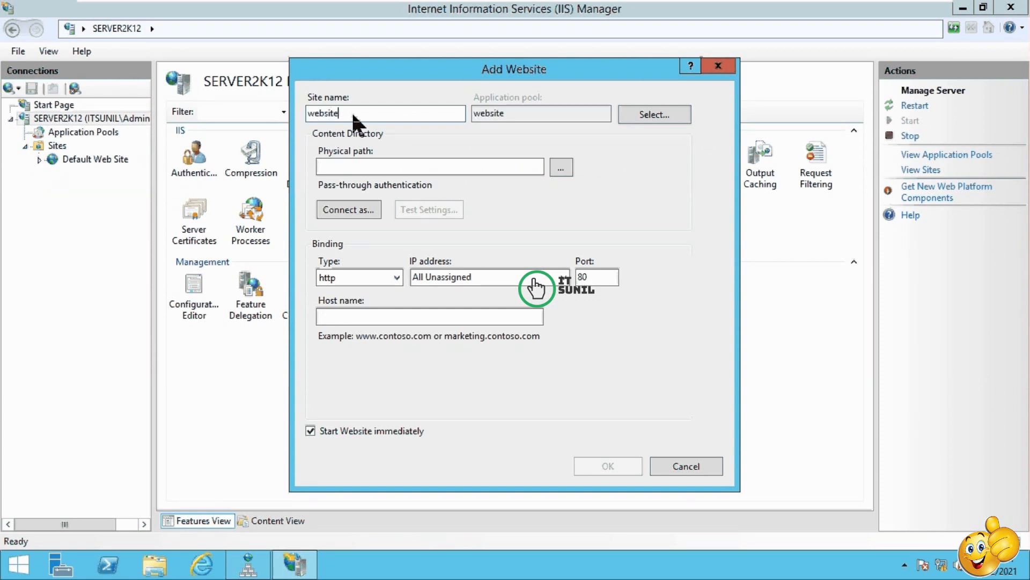
key("BackSpace")
key("BackSpace")
key("BackSpace")
key("BackSpace")
key("BackSpace")
key("BackSpace")
key("BackSpace")
type("www.website1.com")
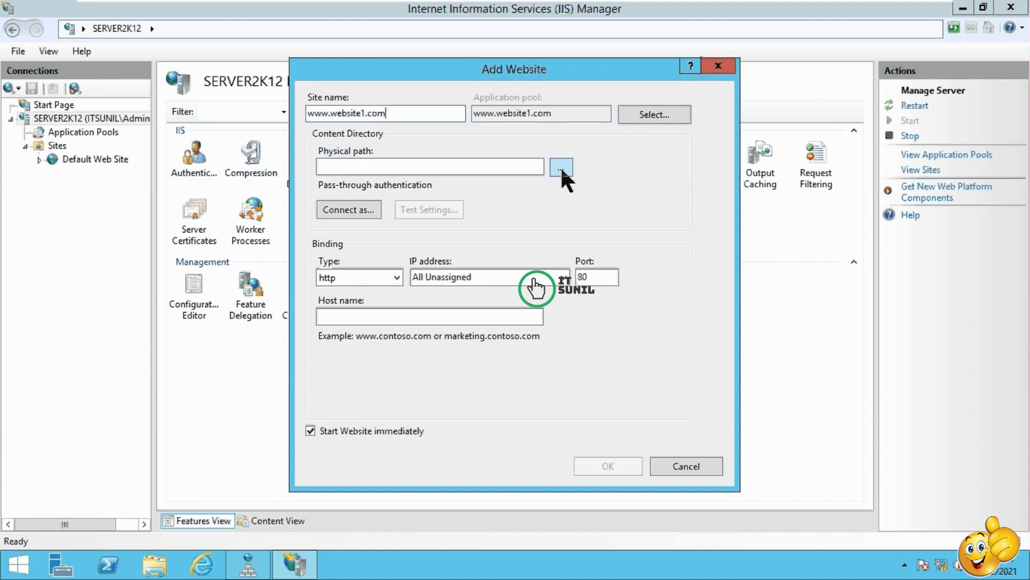
Set the new site's physical path to the Website1 folder on the Data (E:) drive.
left_click(561, 167)
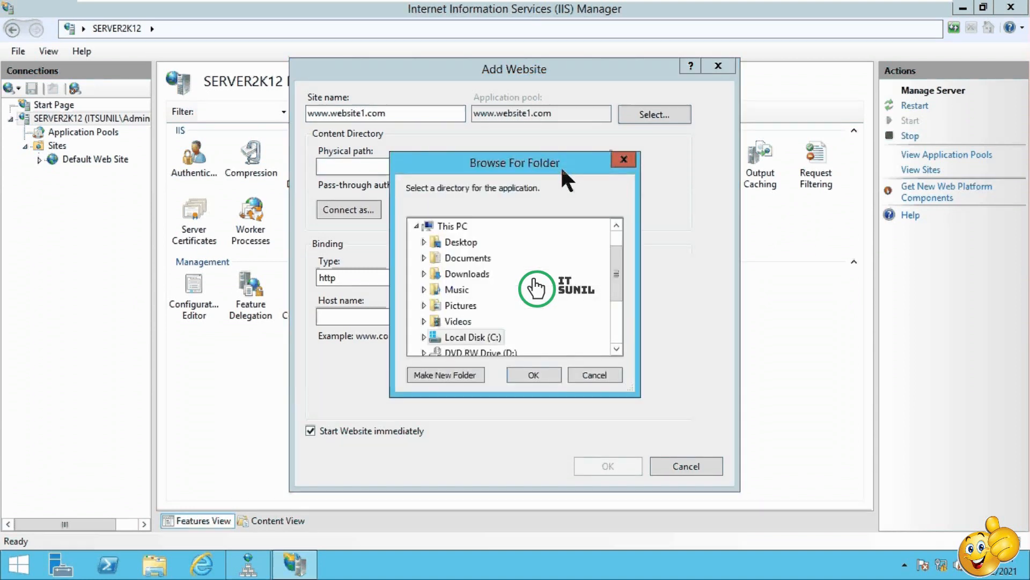
left_click_drag(617, 284, 615, 314)
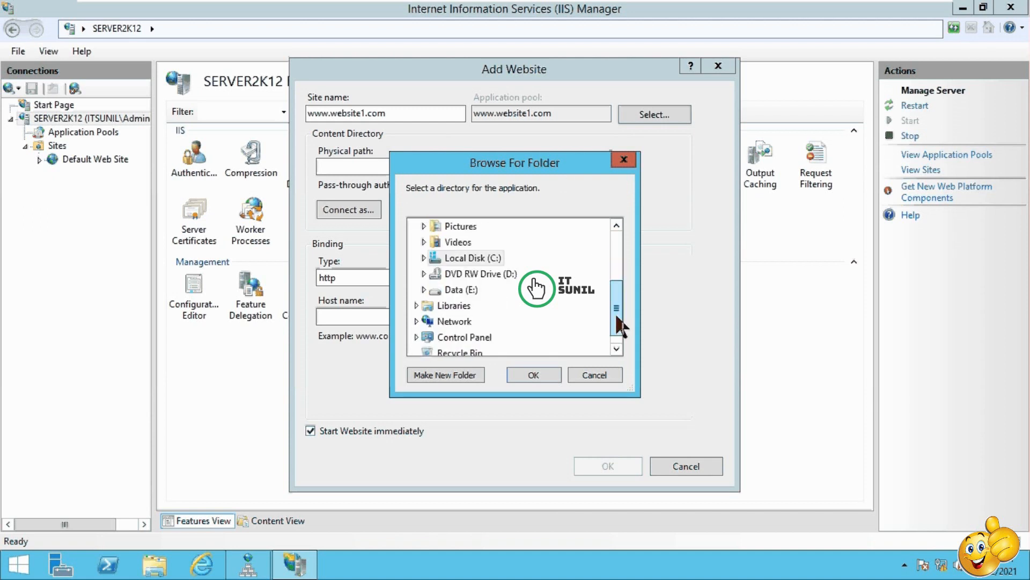
double_click(456, 293)
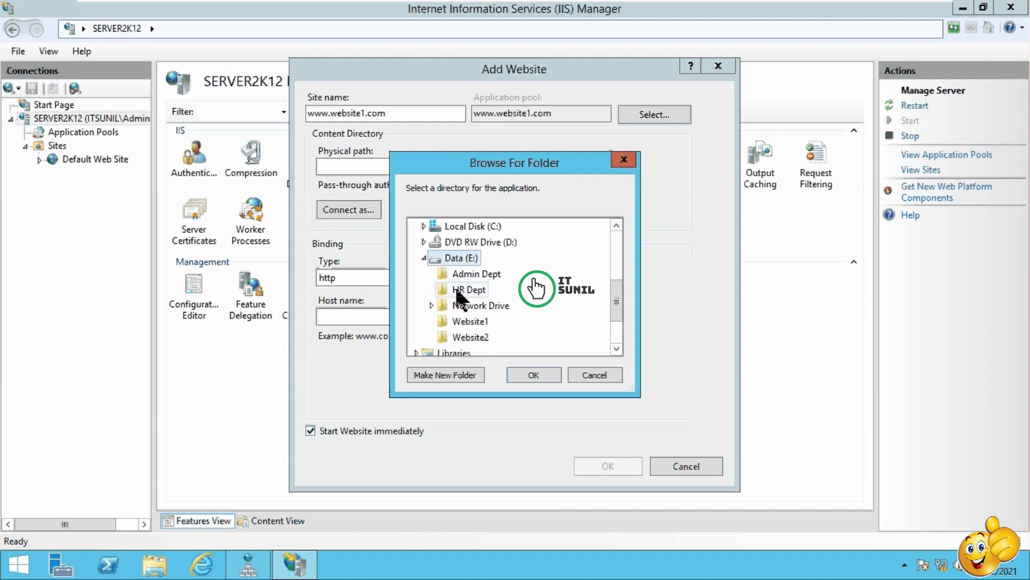
left_click(471, 322)
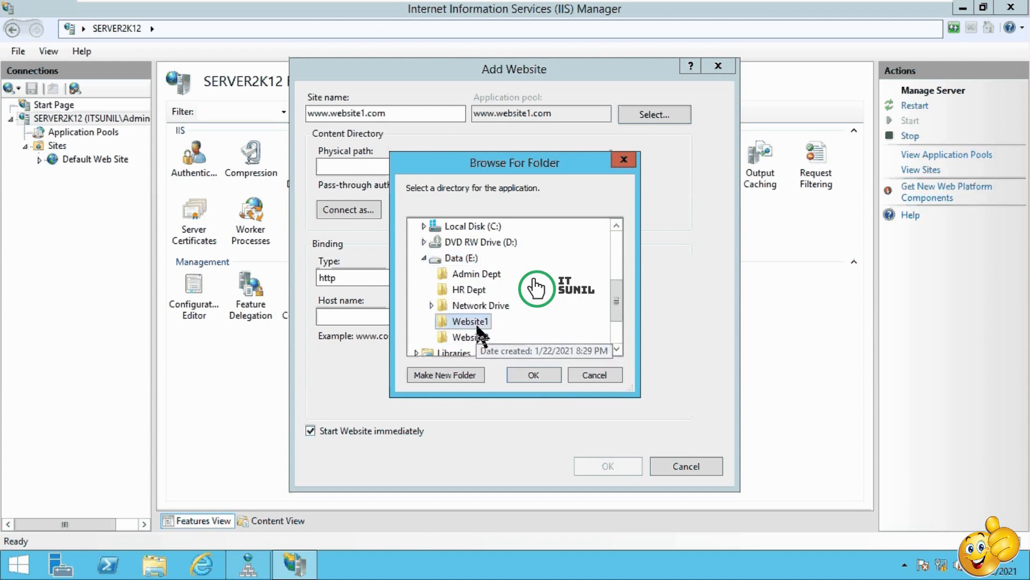
left_click(530, 372)
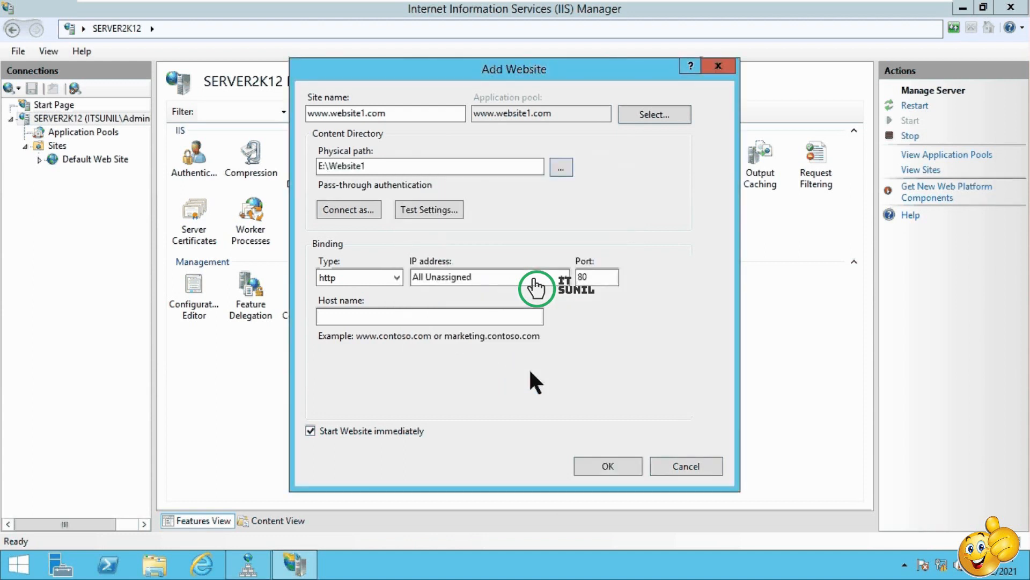
left_click(361, 316)
type("www.webs")
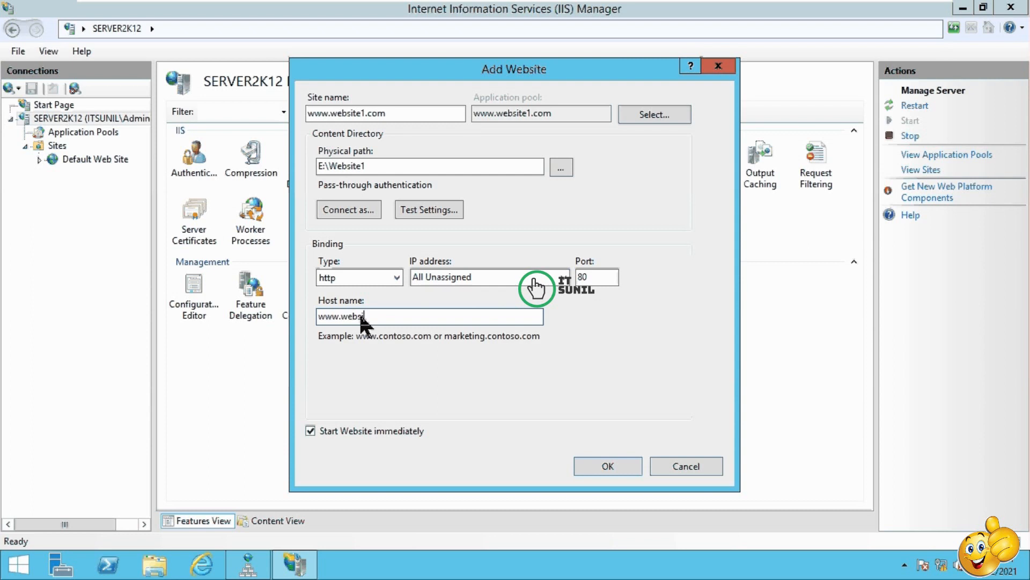
type("ite1.com")
left_click(563, 277)
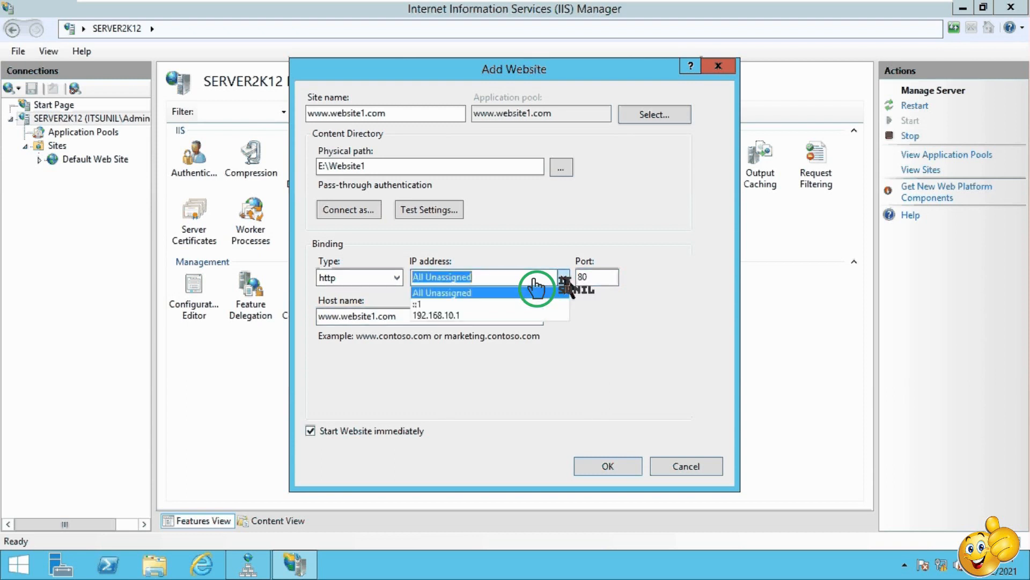
left_click(501, 315)
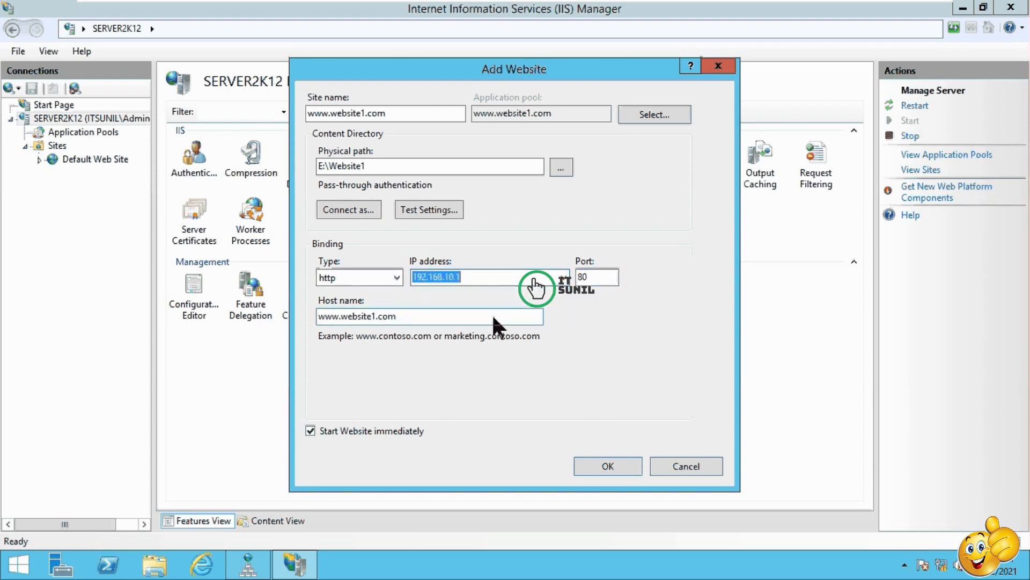
left_click_drag(414, 321, 317, 317)
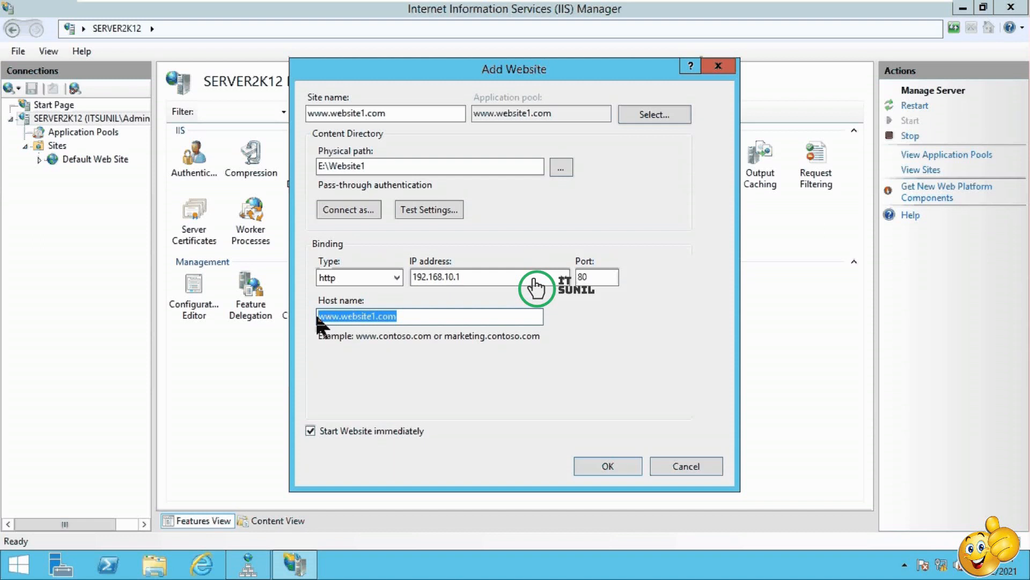
left_click(607, 466)
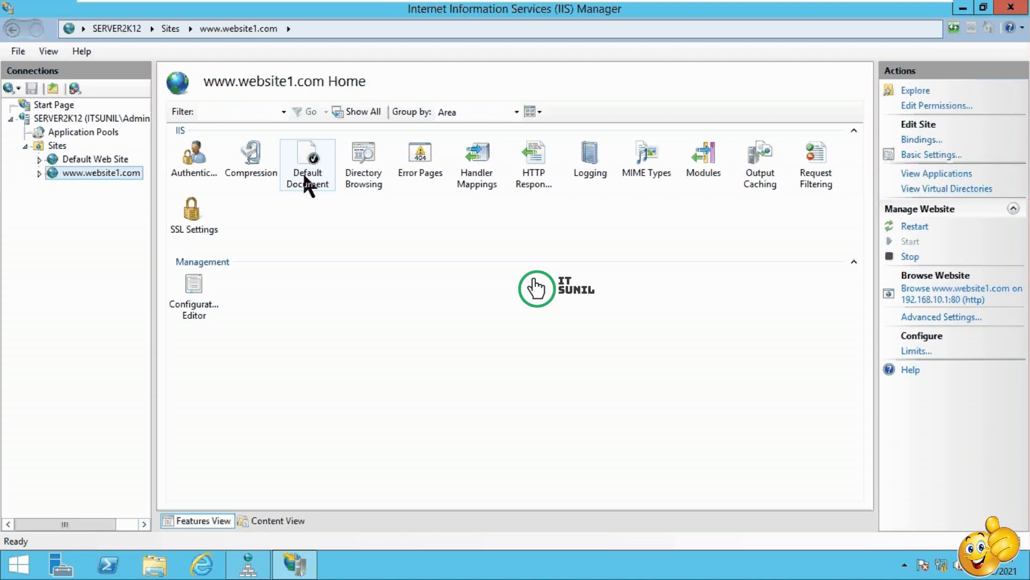
Check the name and type of the web page file in the Website1 folder on the Data (E:) drive.
key("super+e")
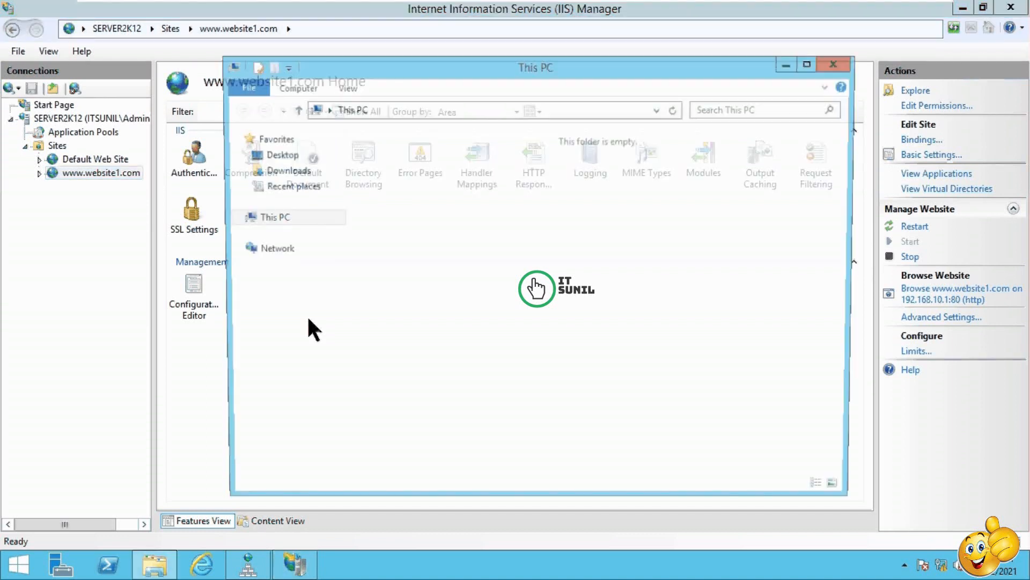
double_click(434, 344)
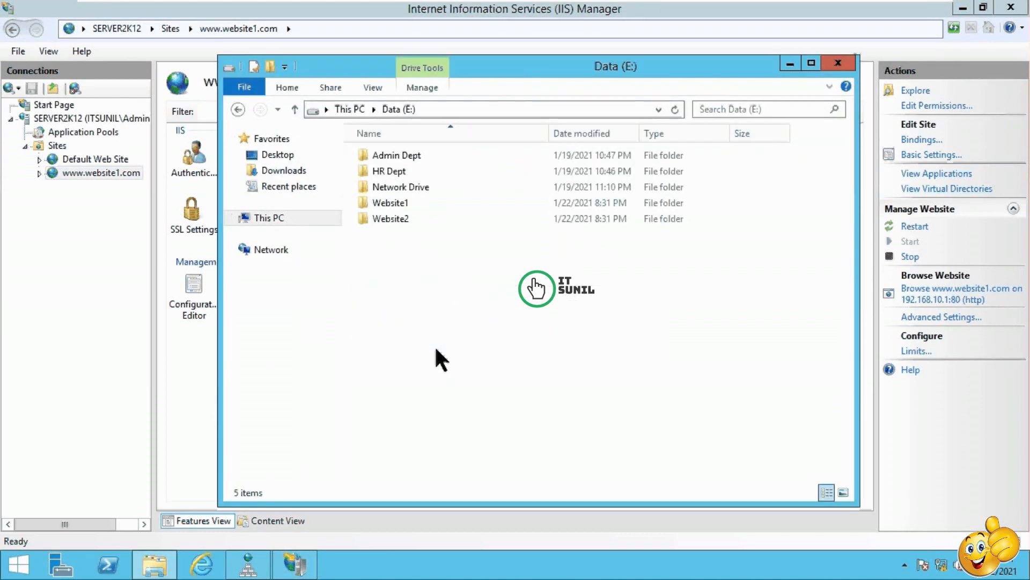
double_click(398, 202)
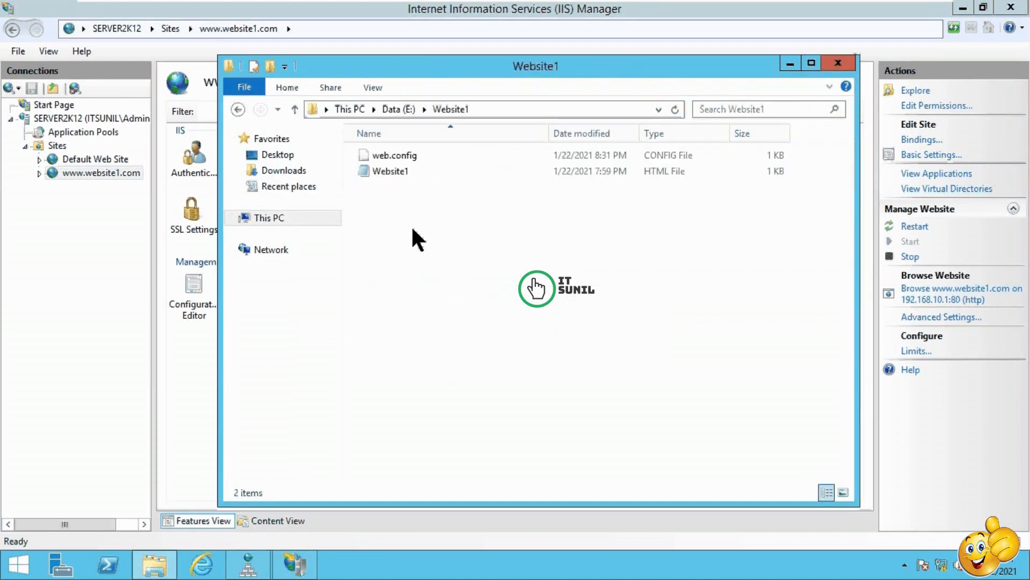
left_click(390, 170)
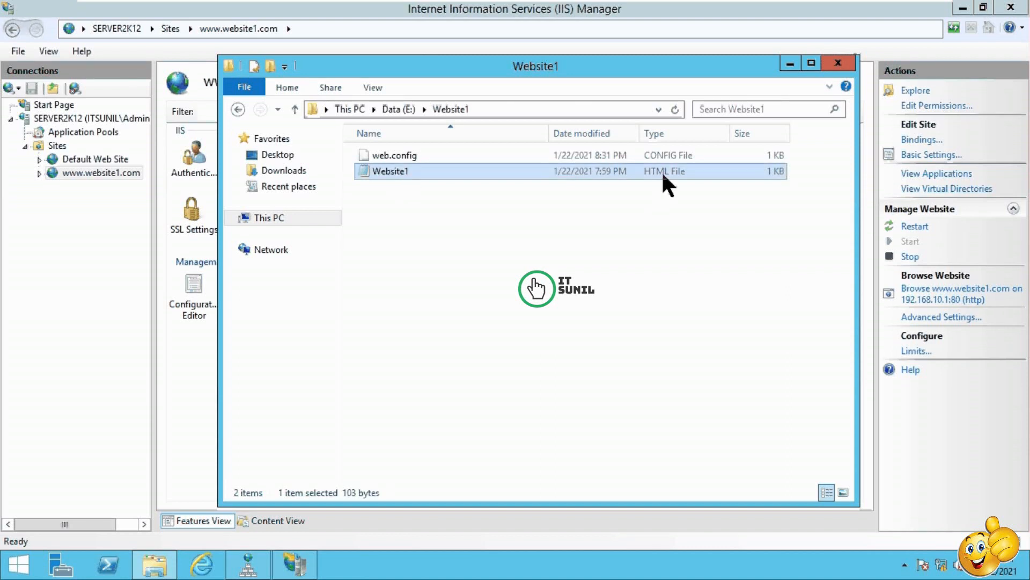
left_click(838, 63)
double_click(320, 179)
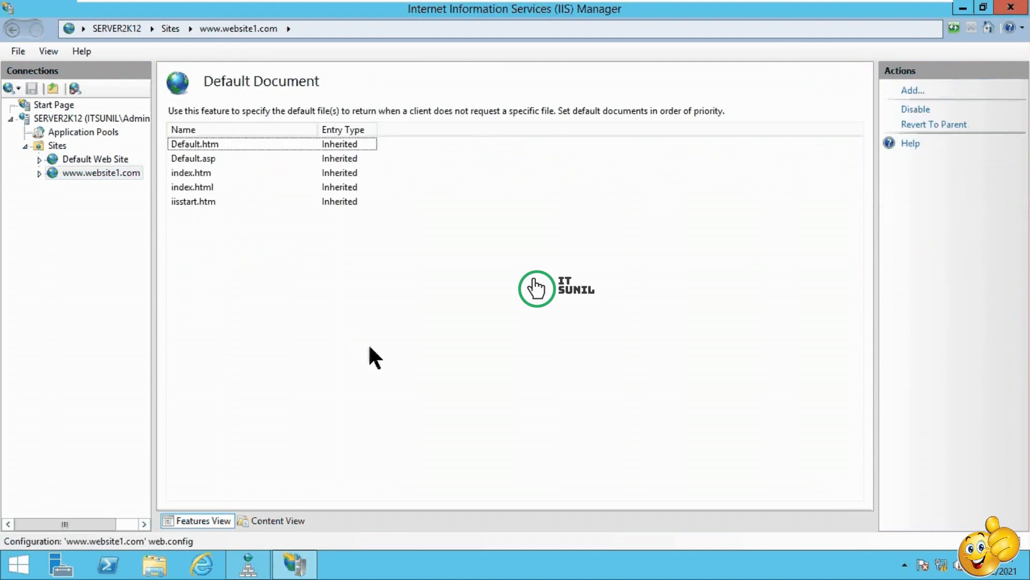
left_click(218, 148)
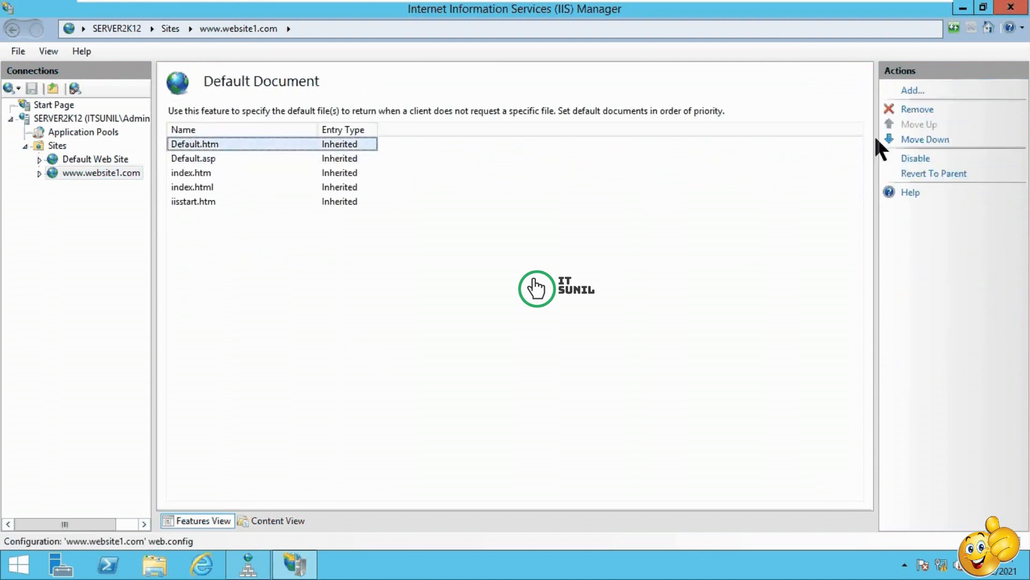
left_click(912, 90)
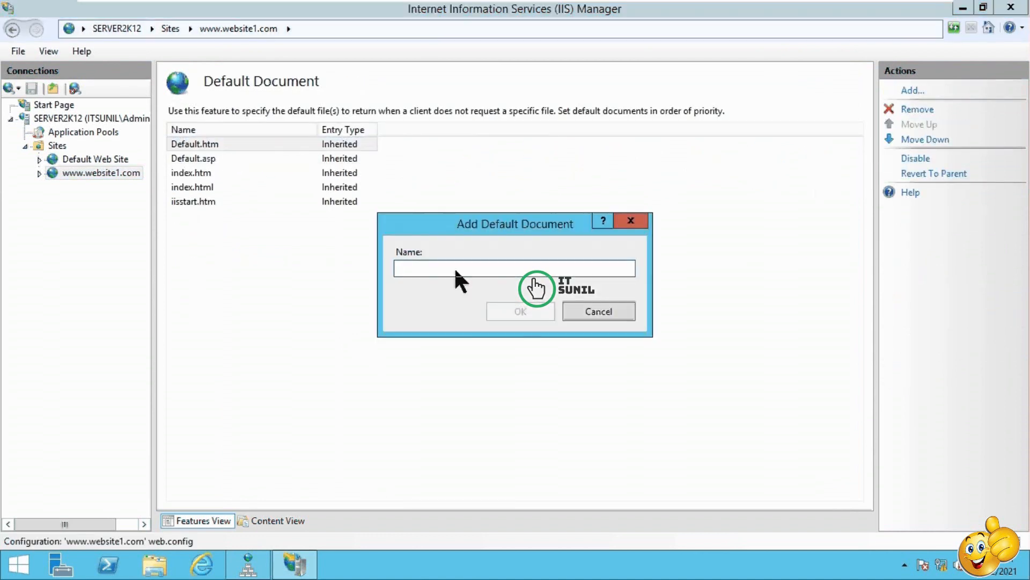
type("we")
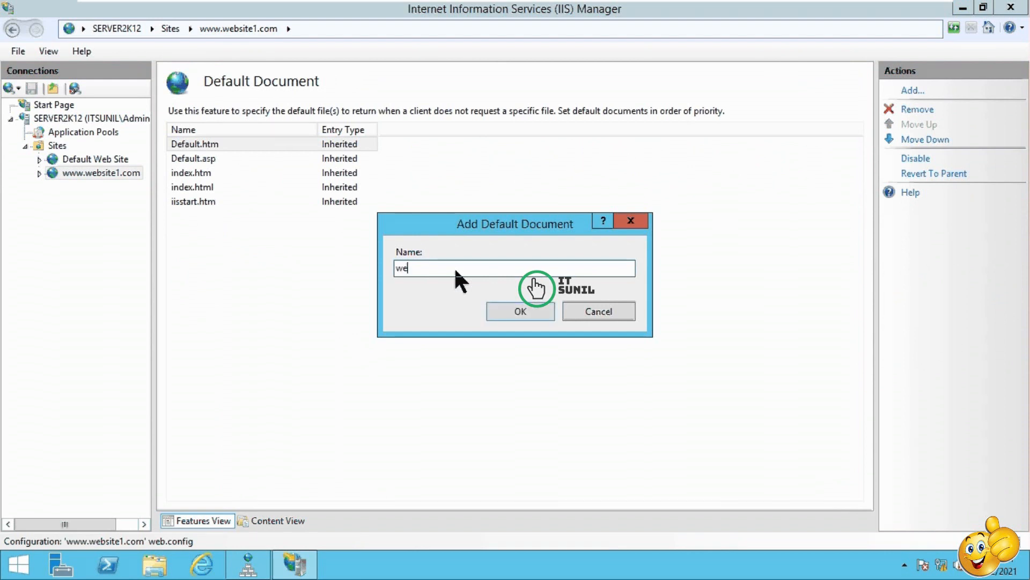
type("bsite1.html")
left_click(518, 313)
left_click(212, 148)
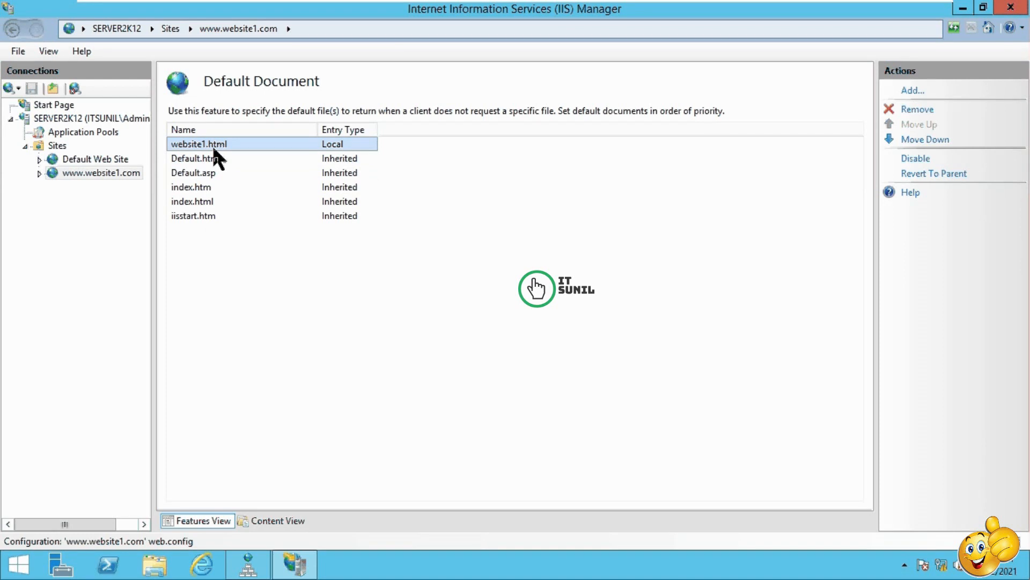
right_click(54, 145)
left_click(99, 152)
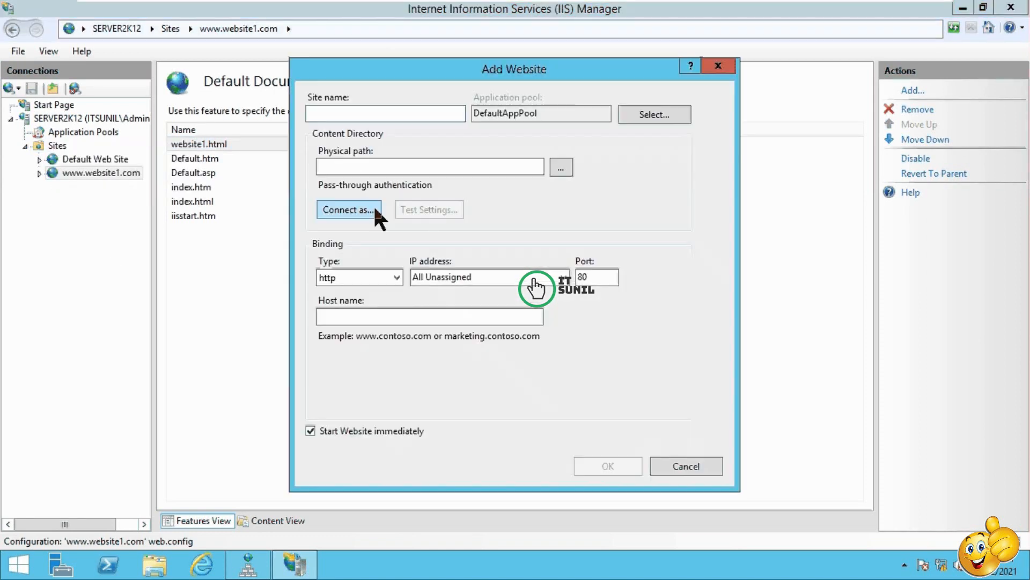
type("www.website2.com")
key("ctrl+a")
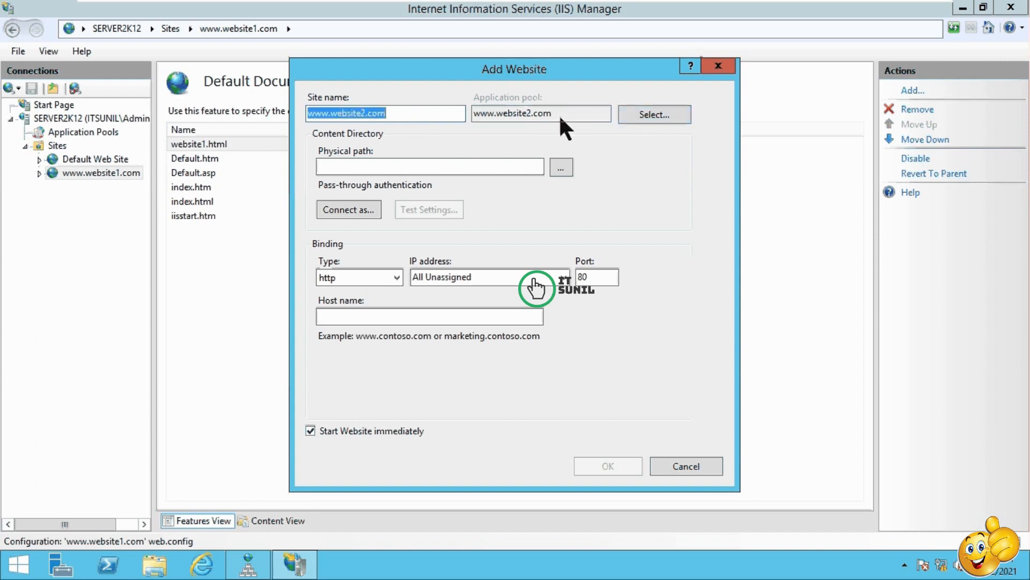
left_click_drag(562, 110, 488, 111)
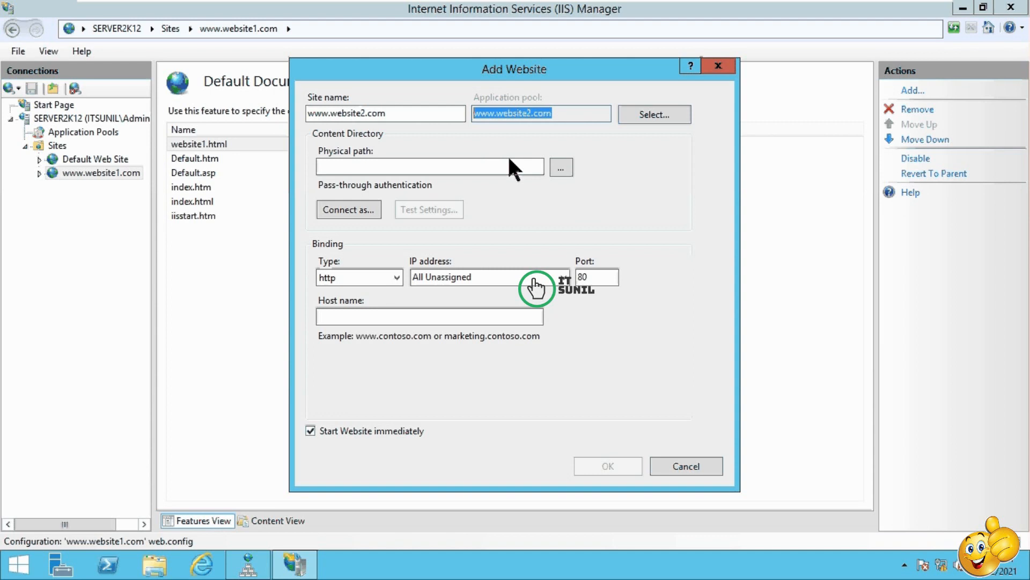
Set the second site's physical path to the Website2 folder on the Data (E:) drive.
left_click(561, 169)
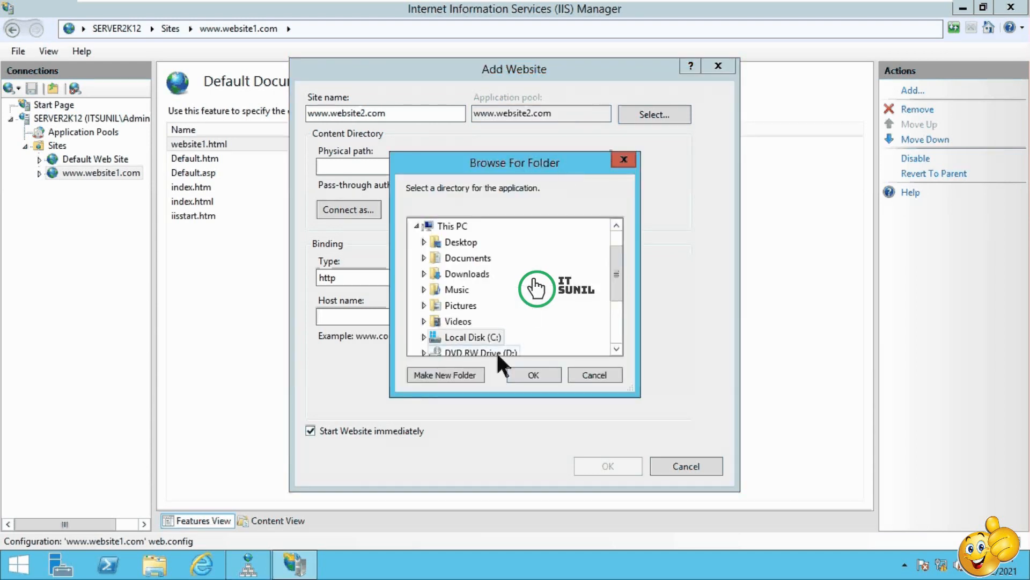
left_click_drag(617, 276, 617, 312)
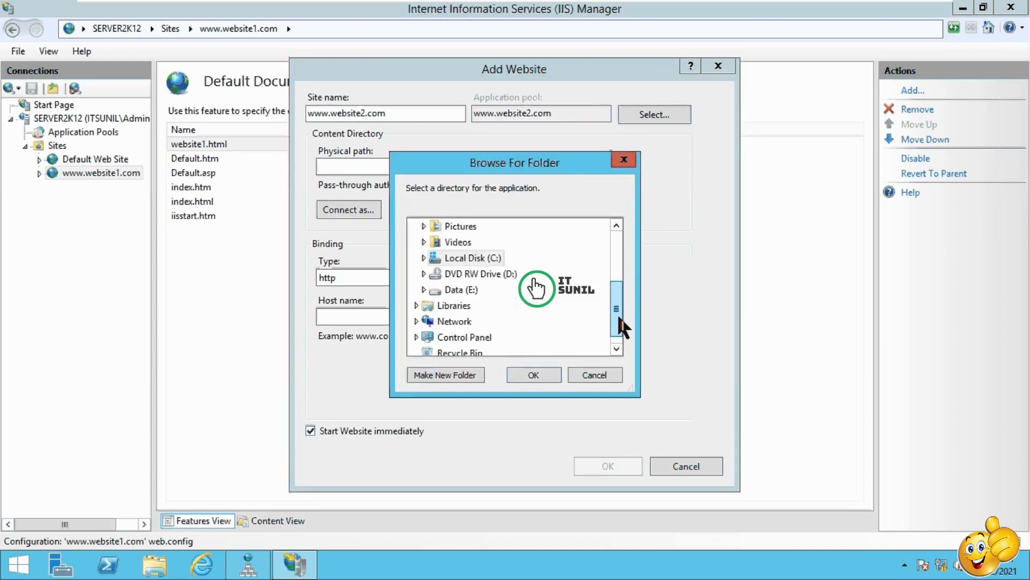
double_click(468, 291)
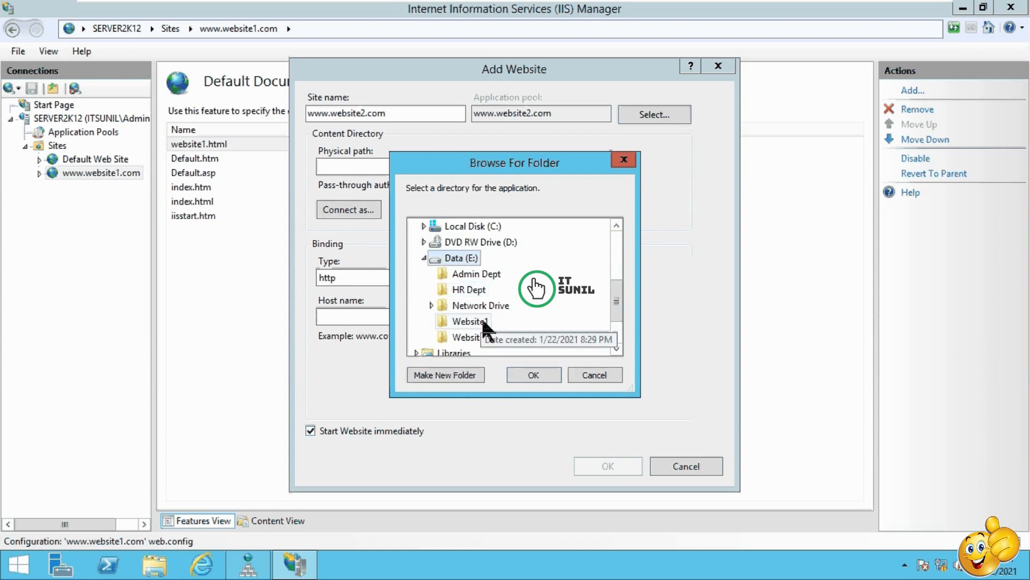
left_click(479, 337)
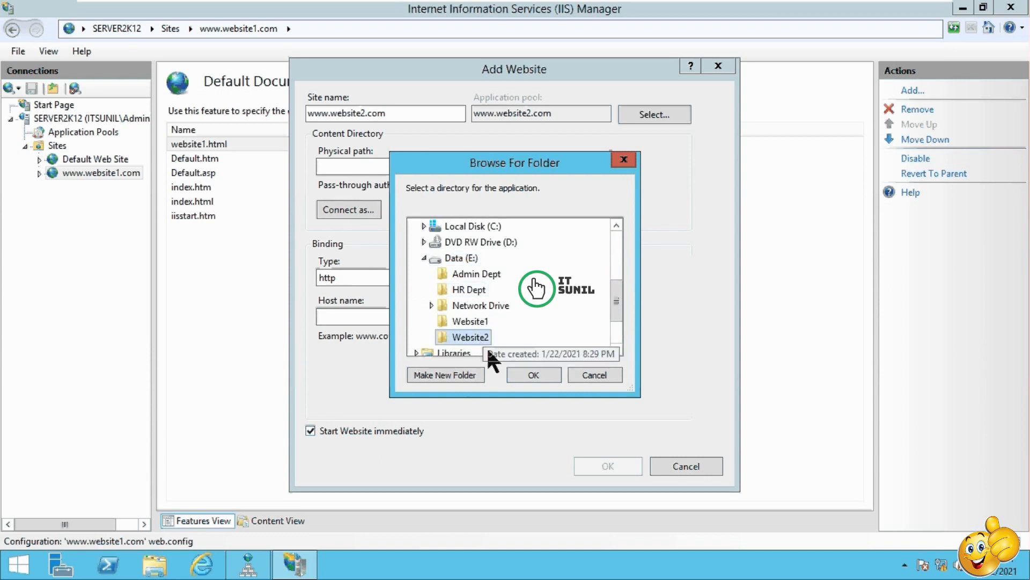
left_click(537, 372)
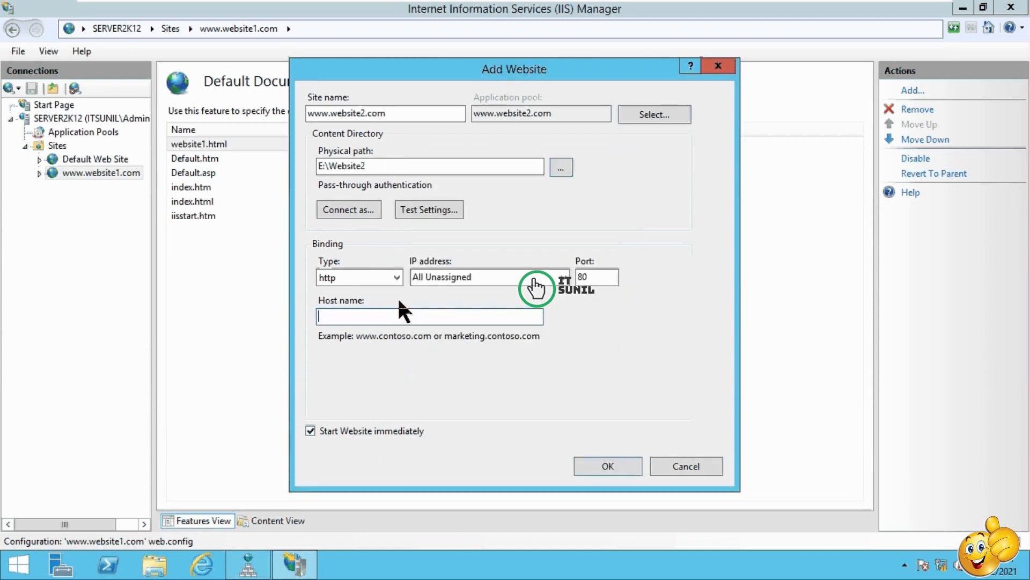
type("www.website2.com")
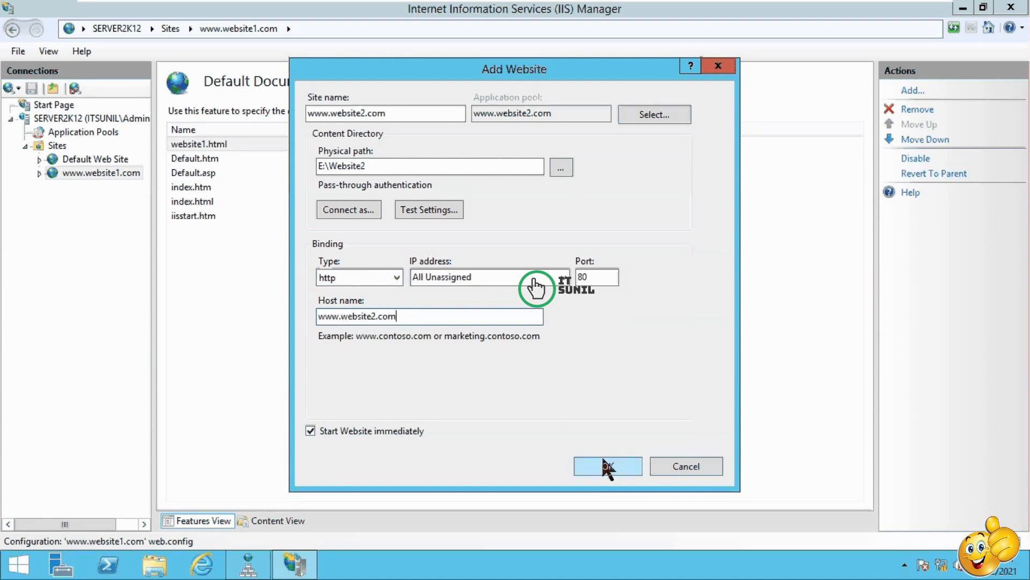
left_click(565, 277)
left_click(504, 316)
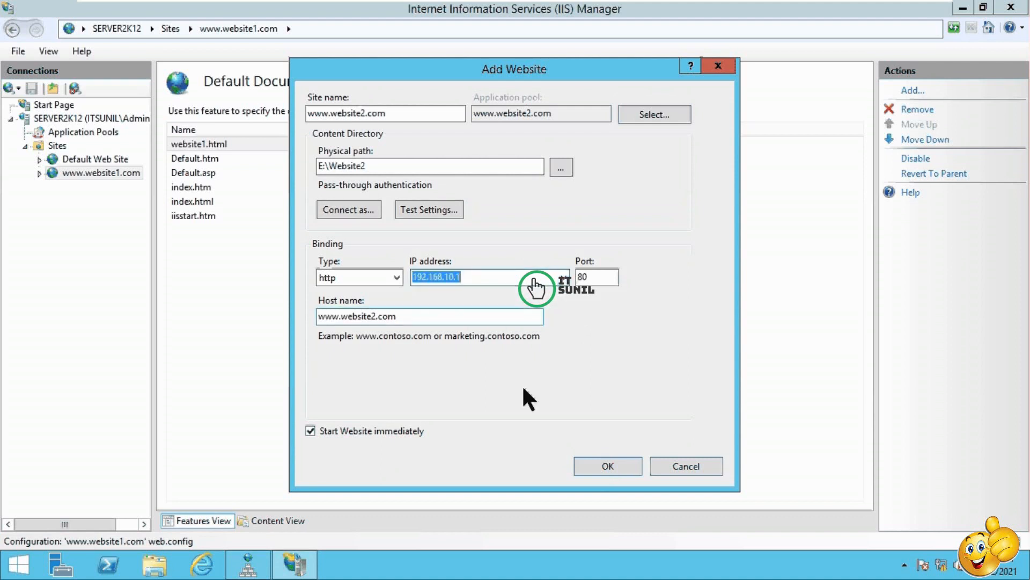
left_click(607, 463)
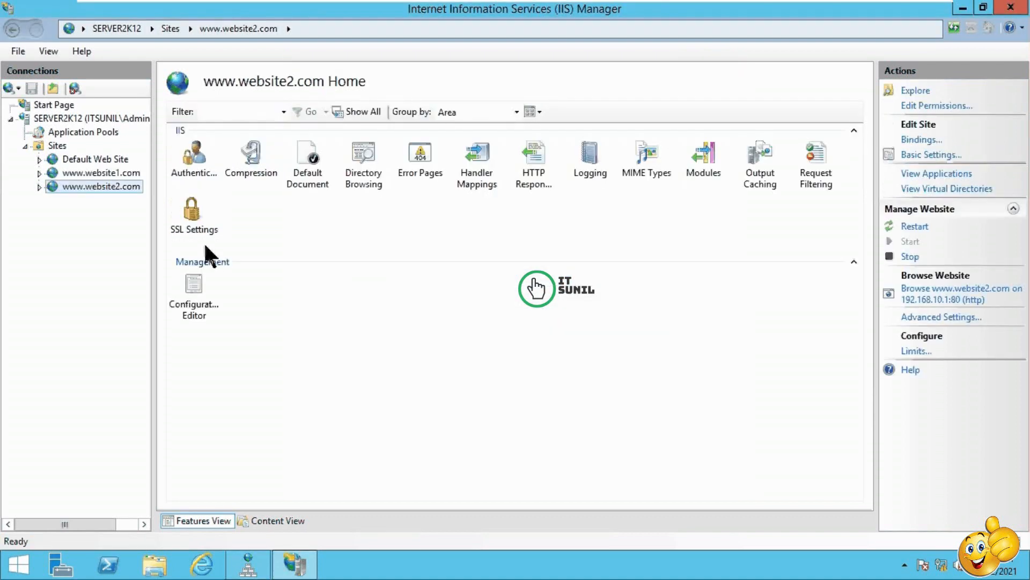
double_click(309, 173)
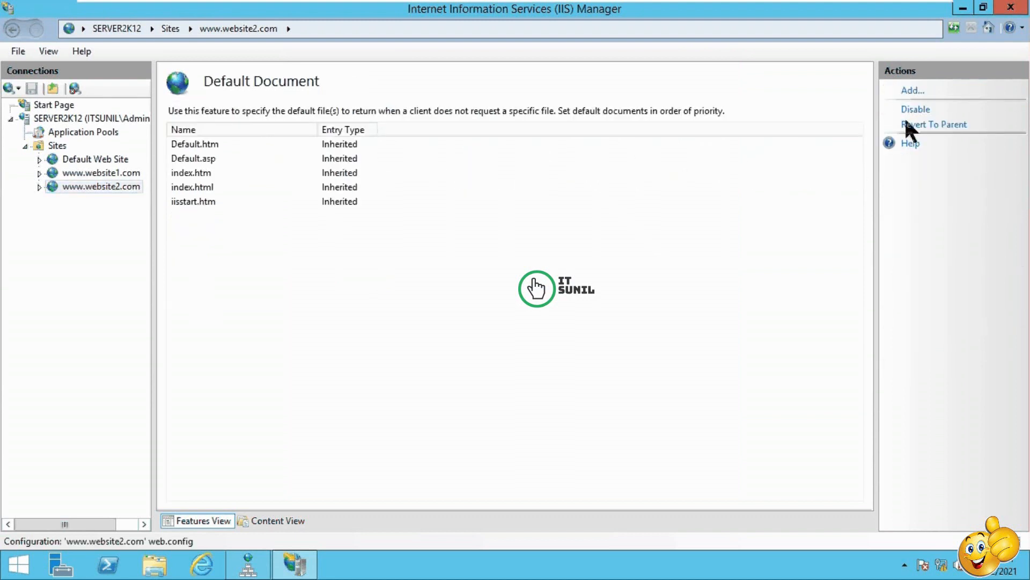
left_click(212, 143)
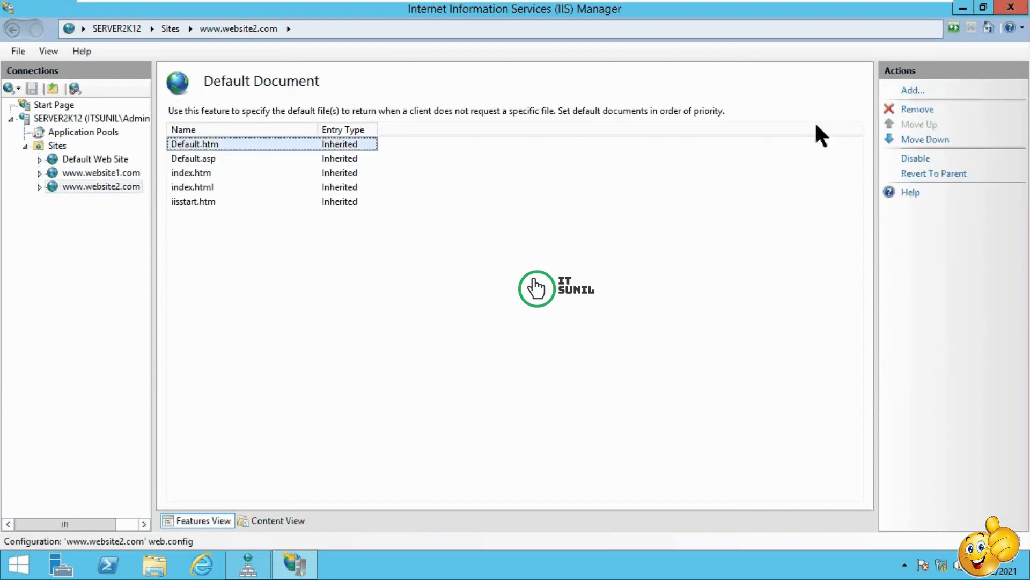
left_click(912, 90)
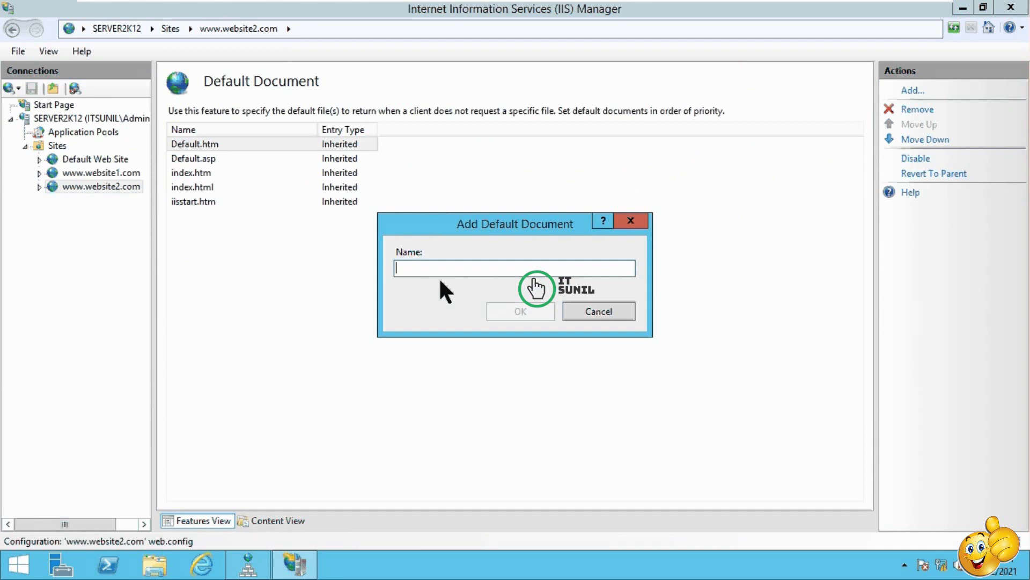
type("website2.com")
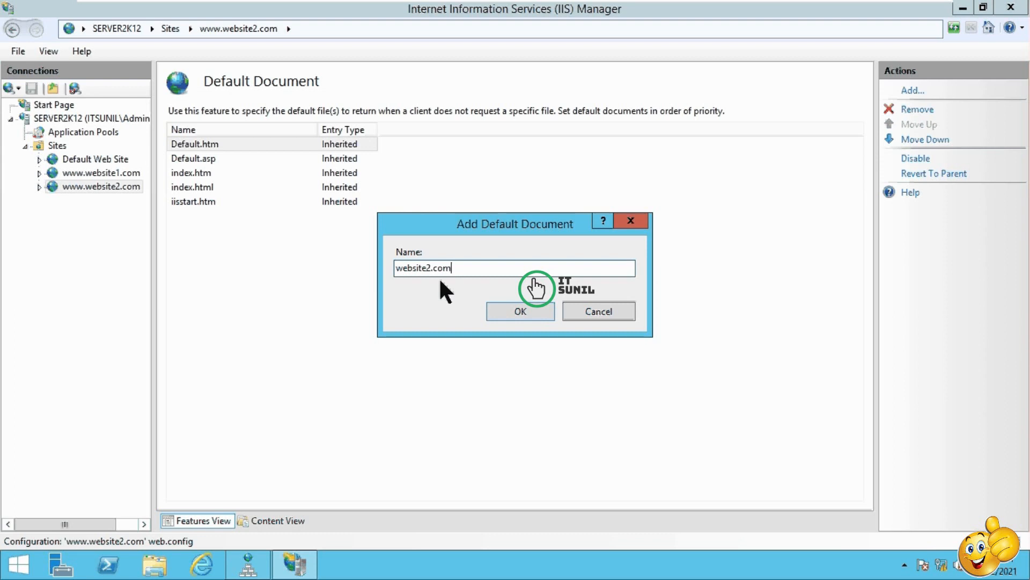
key("BackSpace")
key("BackSpace")
key("BackSpace")
type("html")
left_click(514, 307)
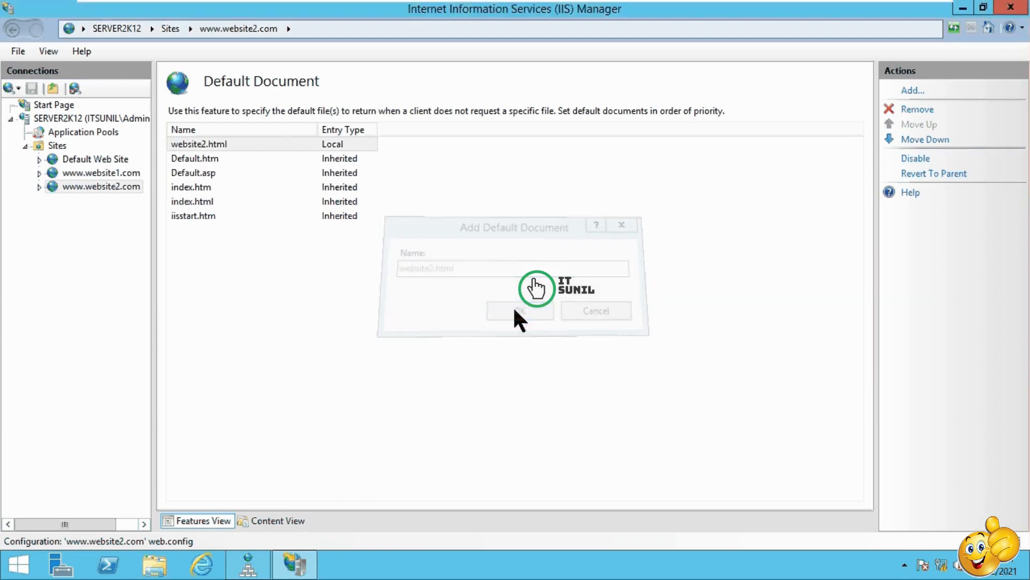
left_click(242, 144)
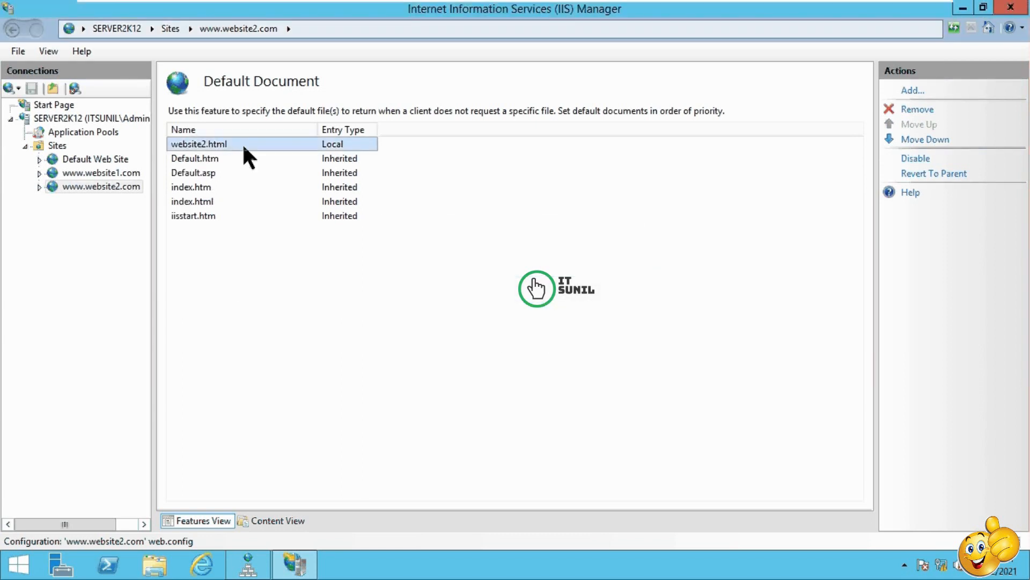
left_click(296, 356)
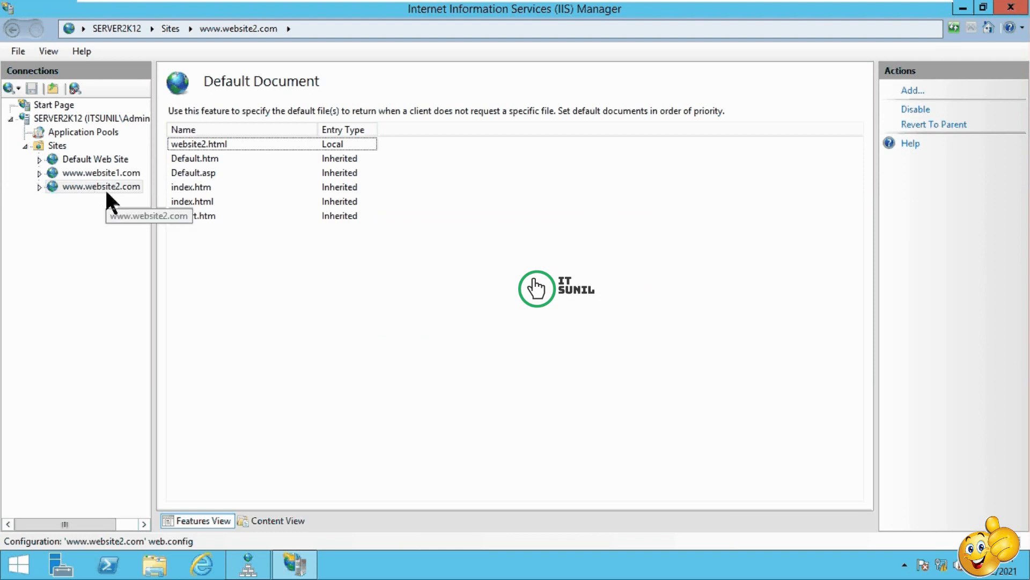
Restart the SERVER2K12 web server from its server-level management actions.
left_click(83, 119)
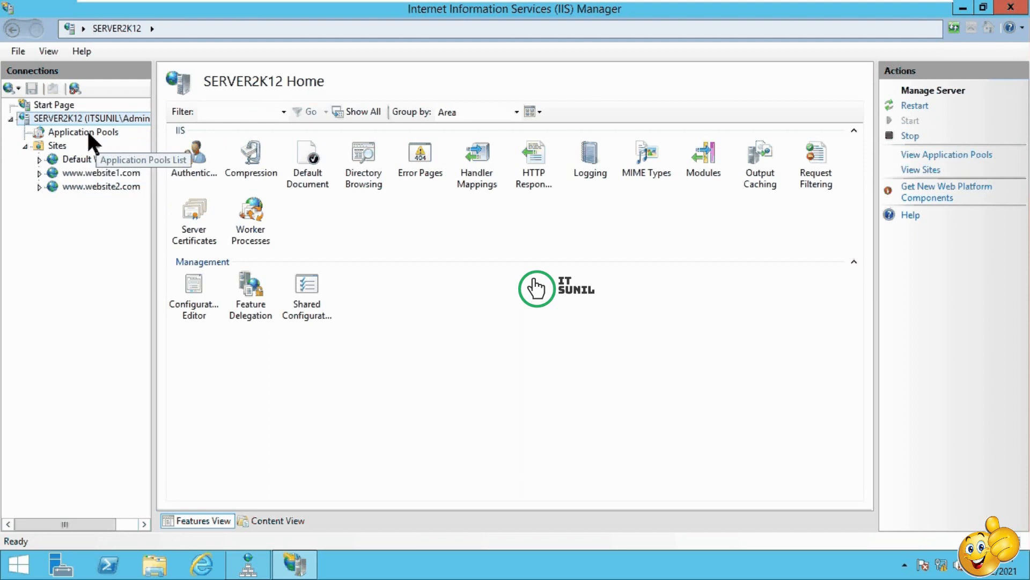
left_click(907, 102)
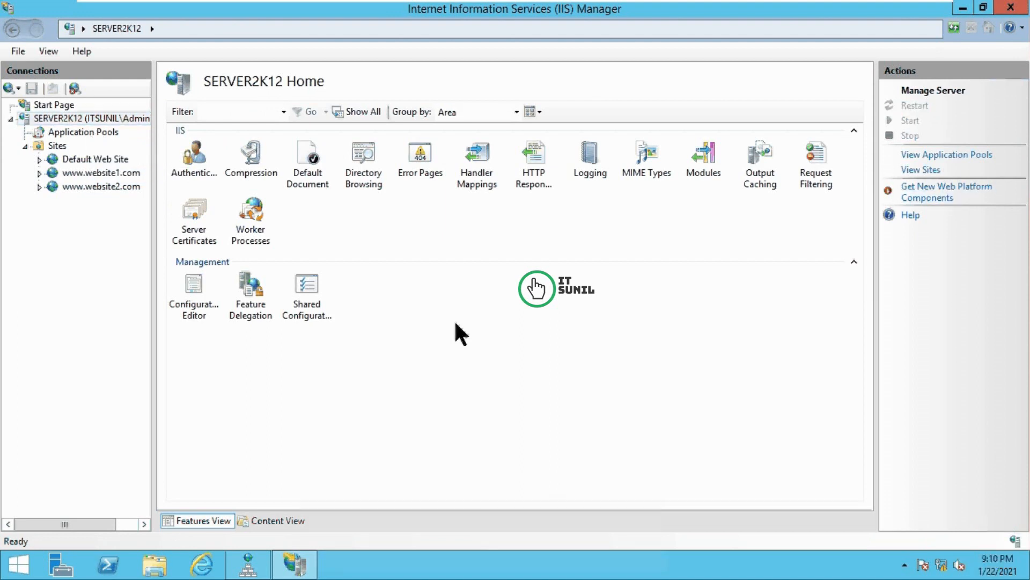
left_click(93, 173)
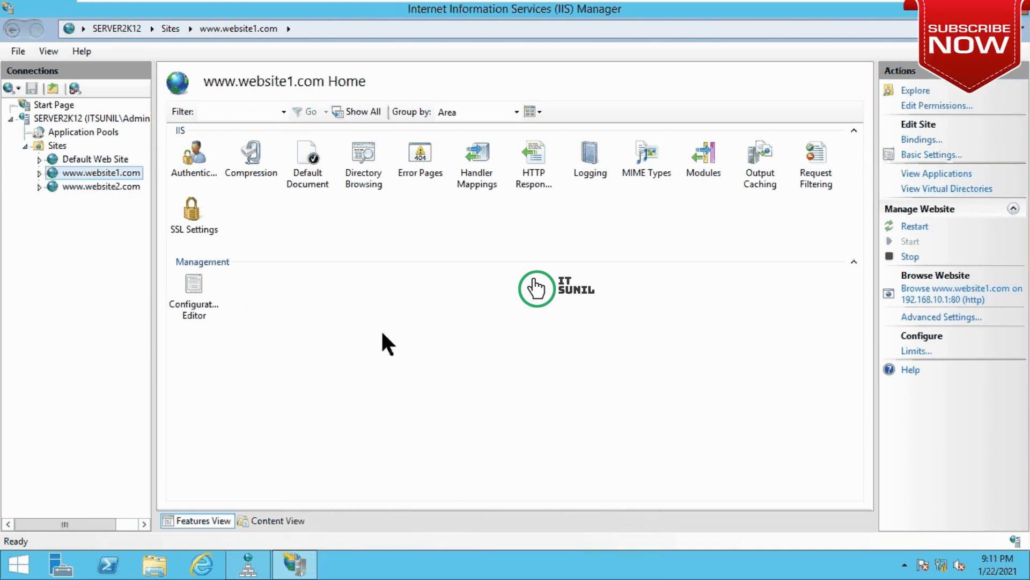
double_click(308, 174)
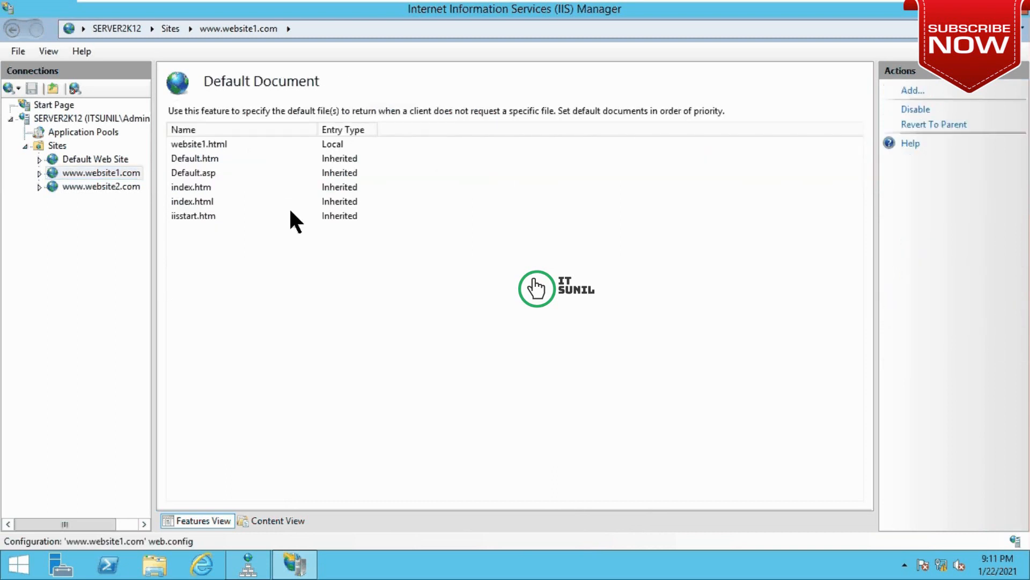
left_click(94, 187)
double_click(315, 176)
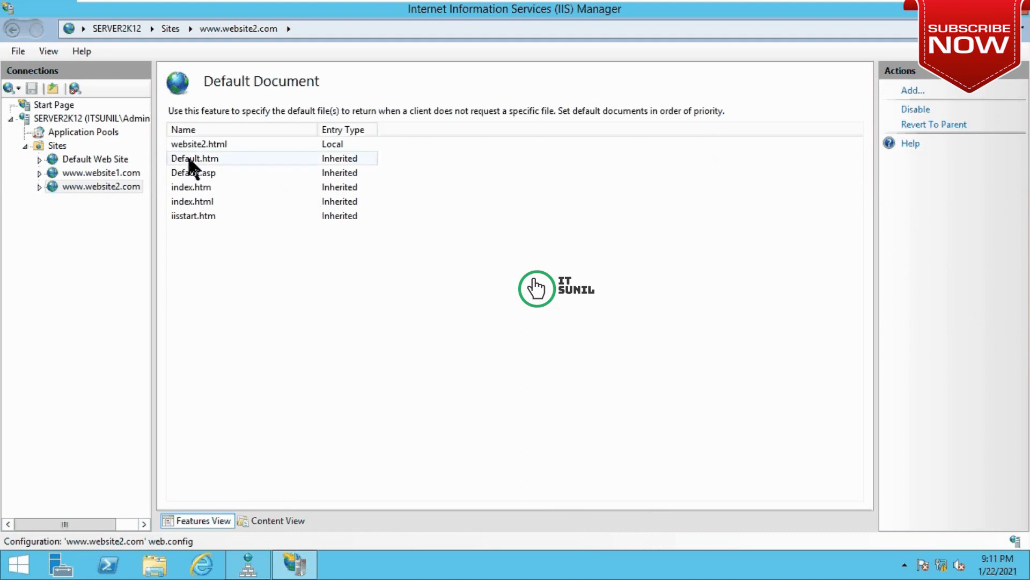
left_click(123, 173)
Switch to the Windows 10 x64 virtual machine and sign in to the domain account with its password.
mouse_move(583, 9)
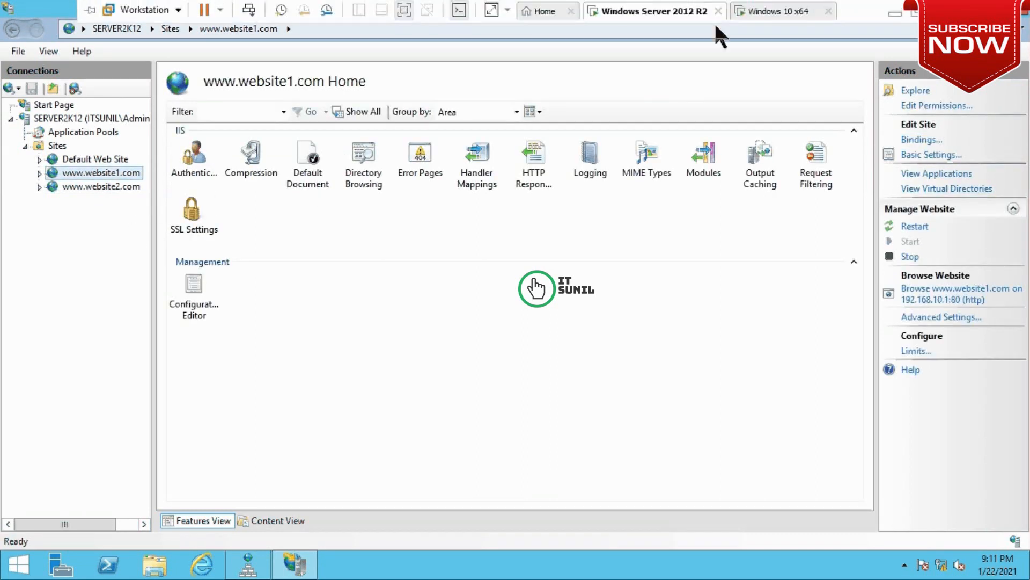
left_click(777, 12)
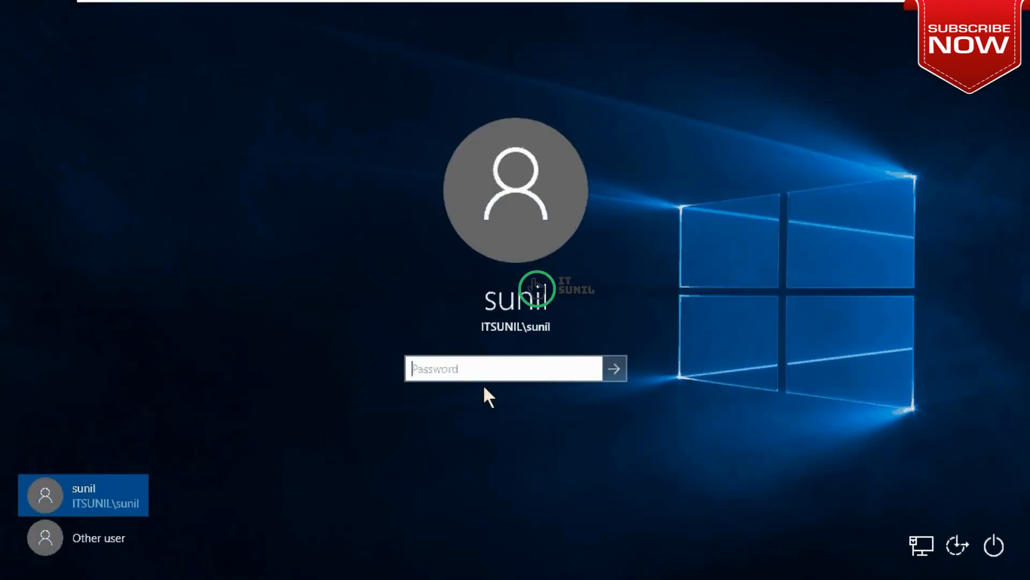
type("••••••••••••")
key("Return")
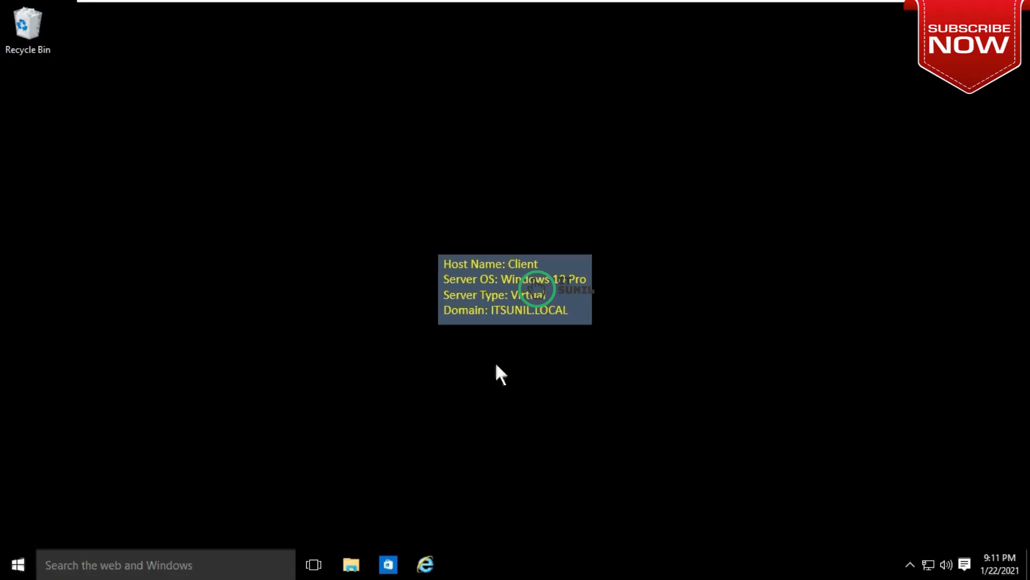
left_click(426, 564)
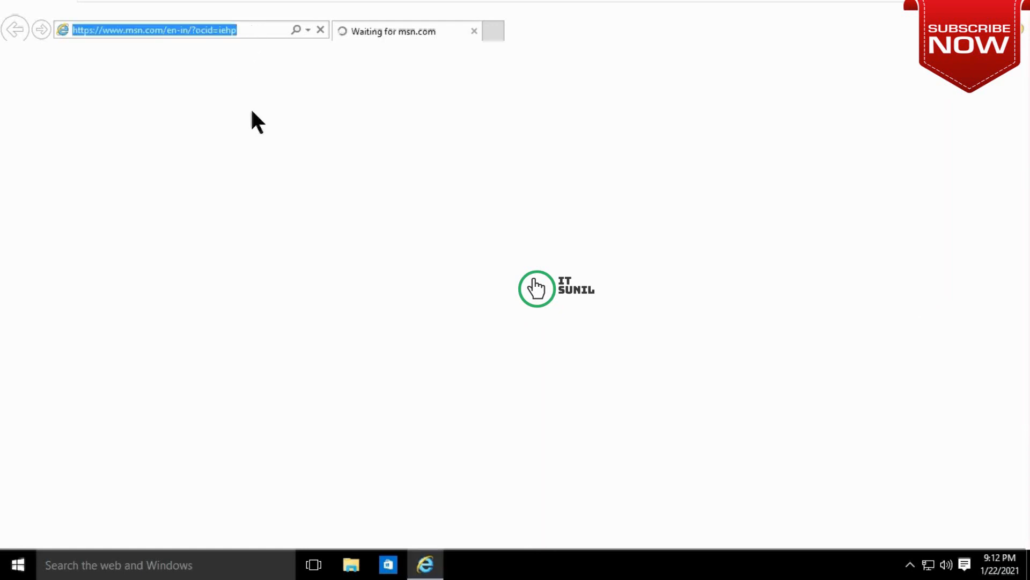
type("http://we")
type("bsite1.com")
key("Left")
key("Left")
key("Left")
key("Left")
key("Left")
key("Left")
key("Left")
key("Left")
key("Left")
key("Left")
key("Left")
type("www.")
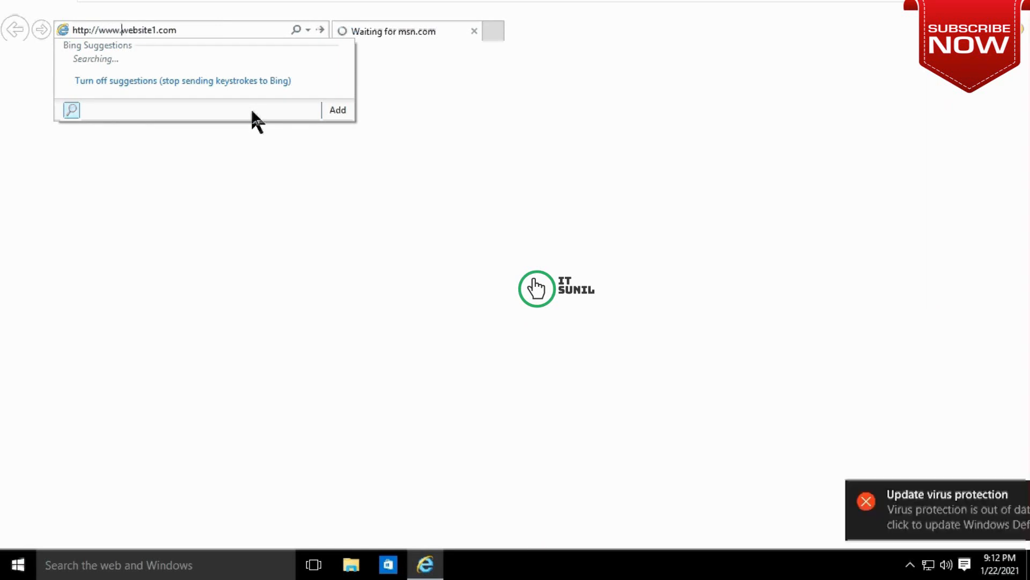
left_click(238, 29)
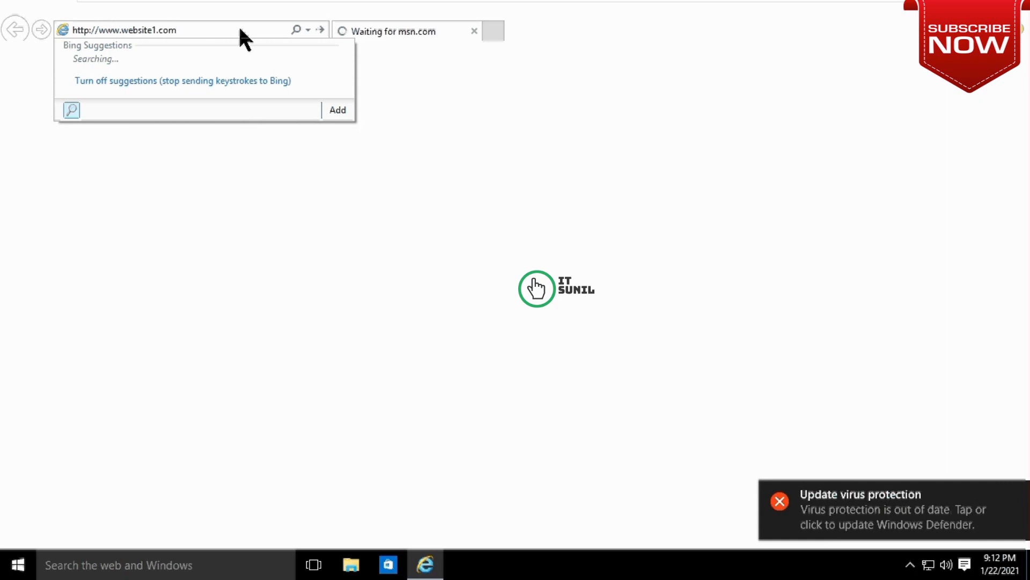
key("Return")
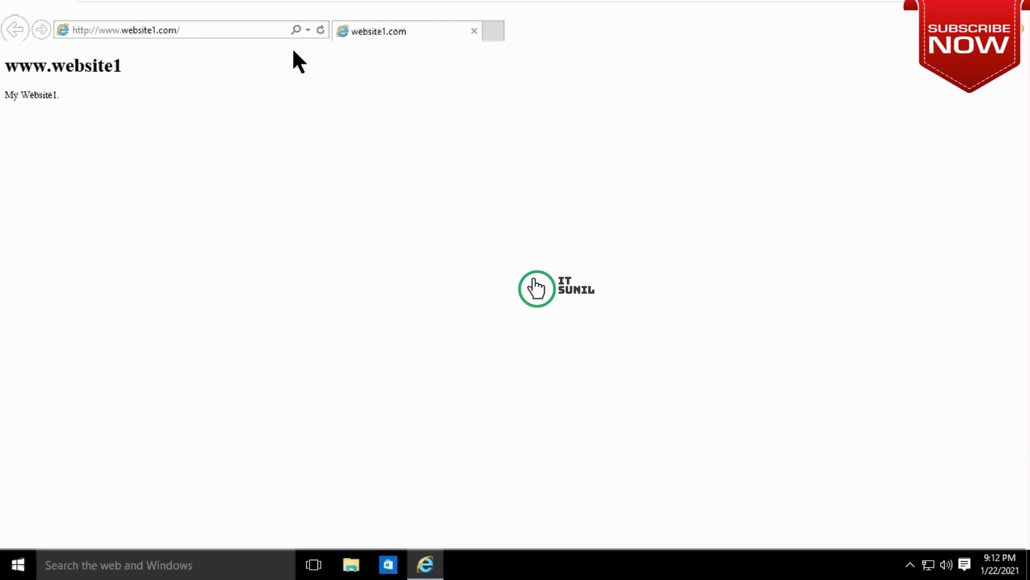
left_click(494, 31)
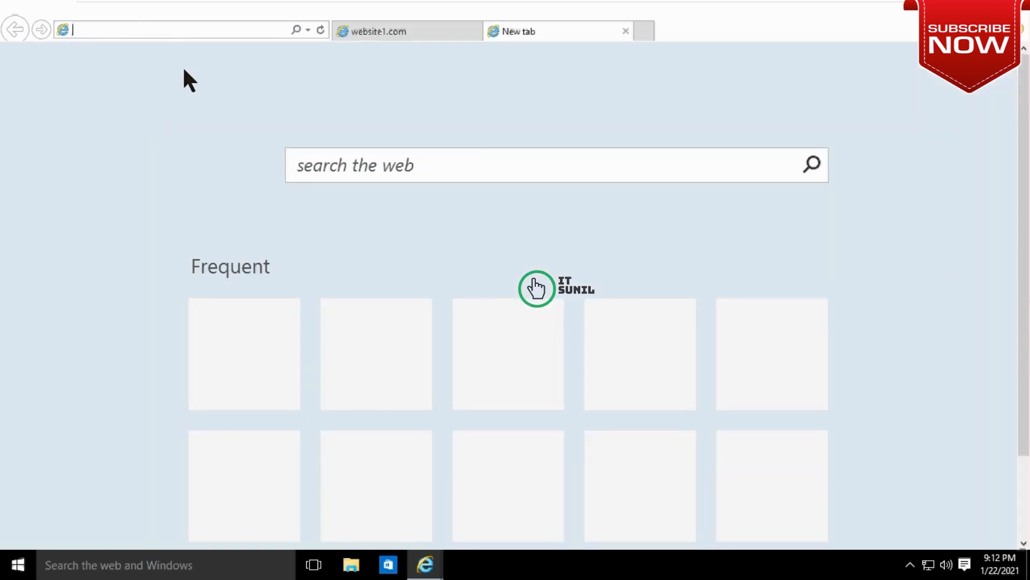
left_click(190, 30)
type("http")
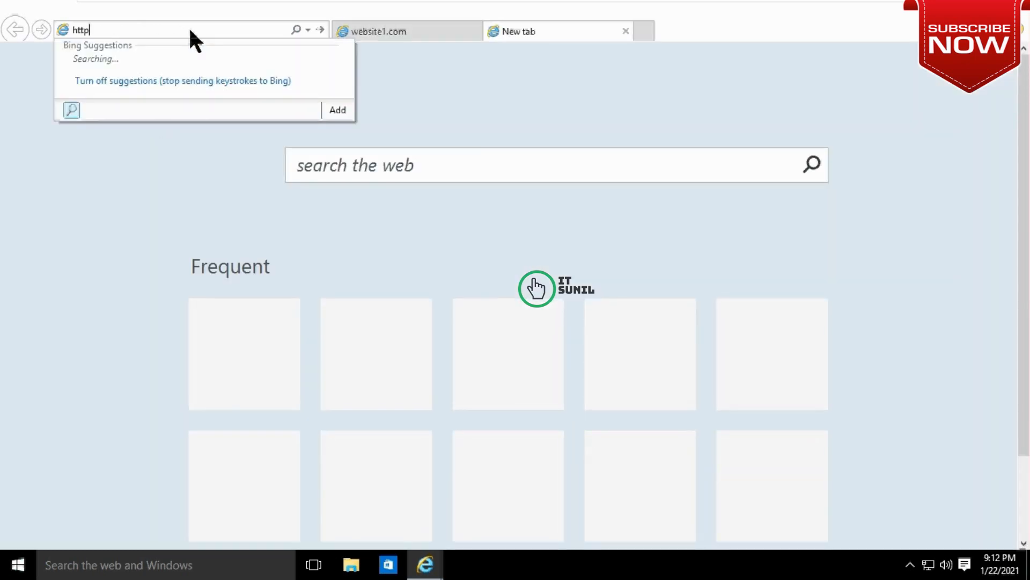
type("://w")
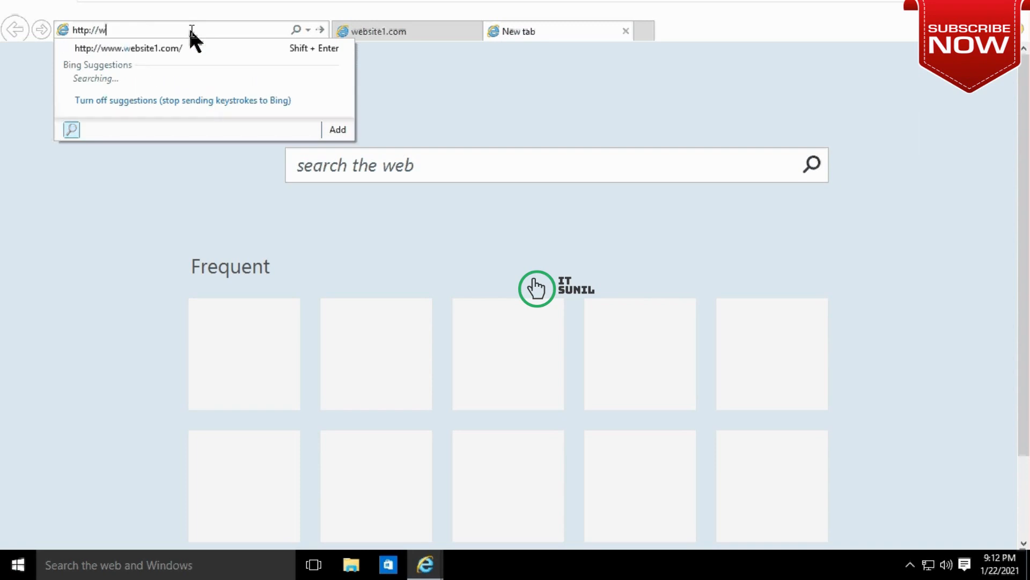
type("ww.websit")
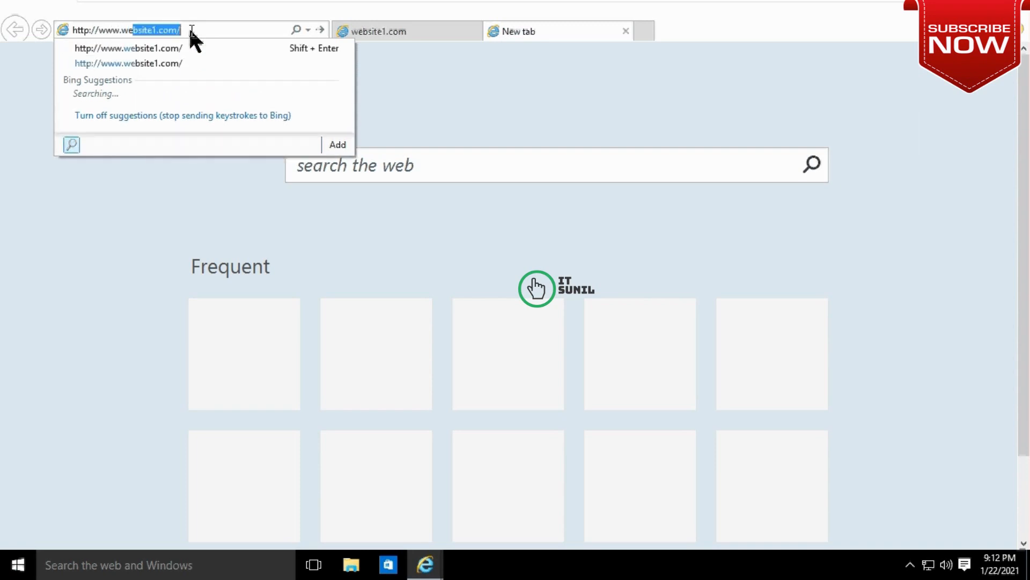
type("e2.com")
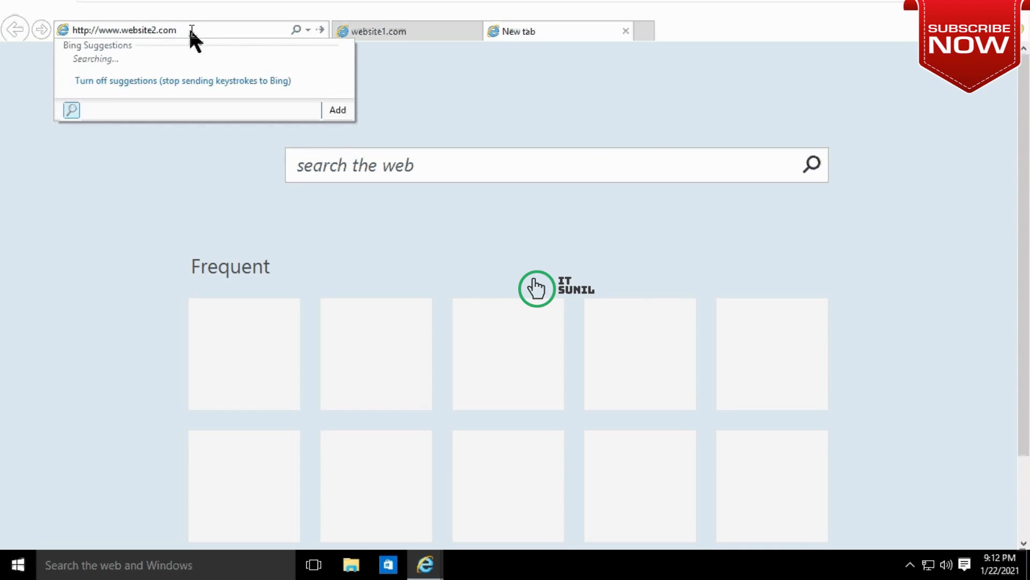
key("Return")
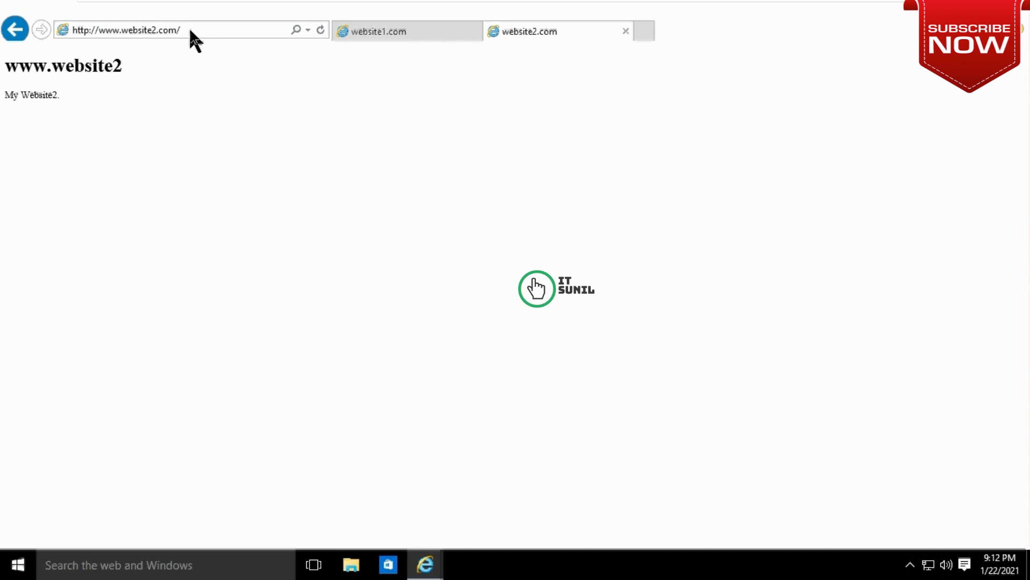
Compare the website1.com and website2.com pages, highlighting the heading and body text of each.
left_click(404, 31)
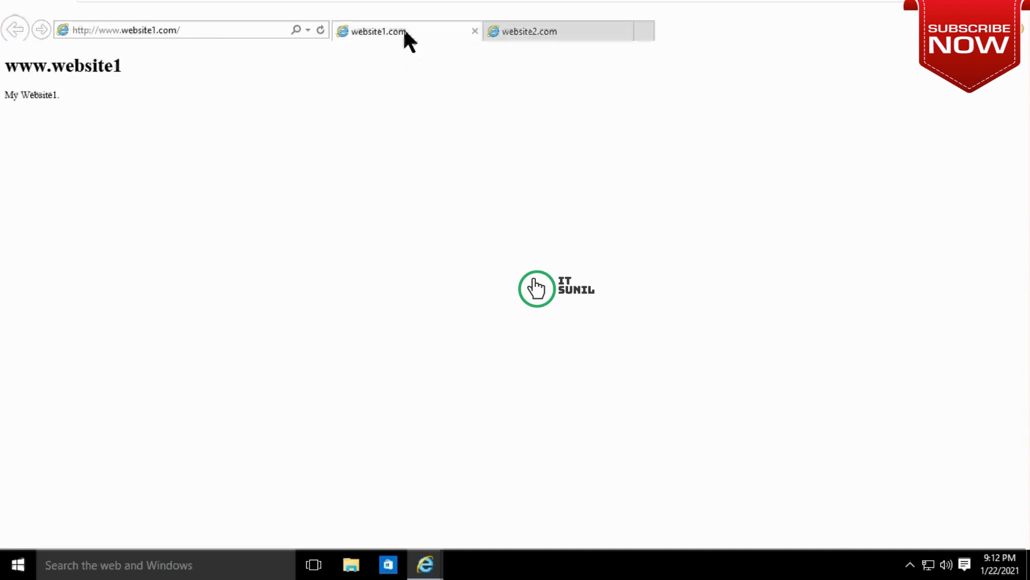
left_click_drag(4, 62, 140, 120)
left_click(534, 37)
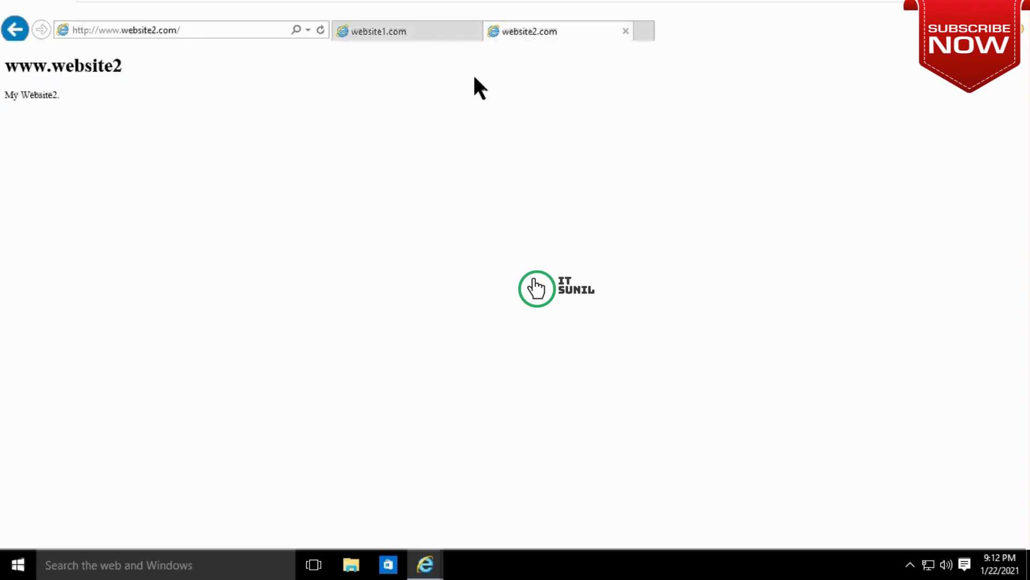
left_click_drag(6, 76, 189, 130)
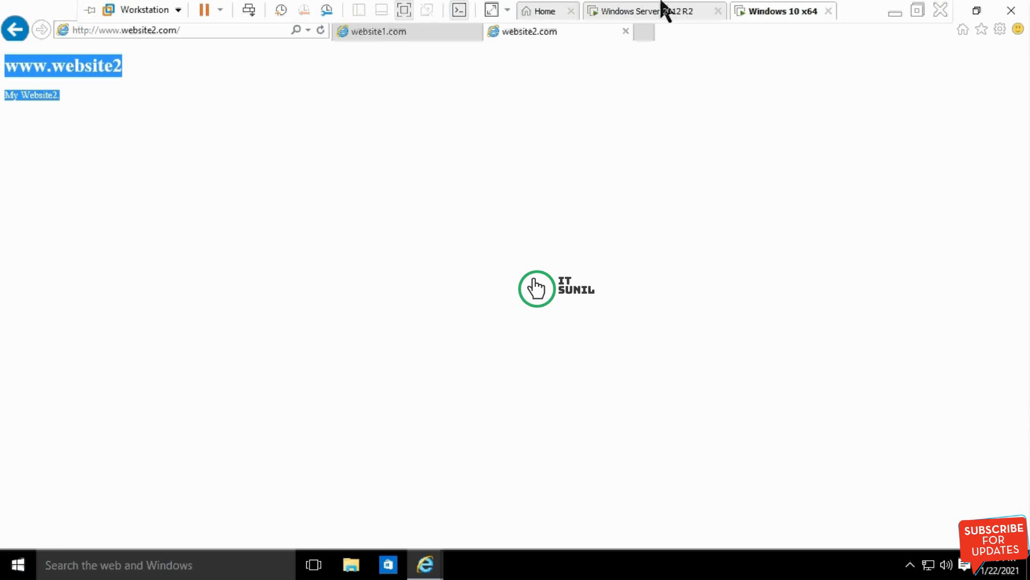
Switch to the Windows Server 2012 R2 virtual machine and list the IIS application pools with full names readable.
left_click(669, 11)
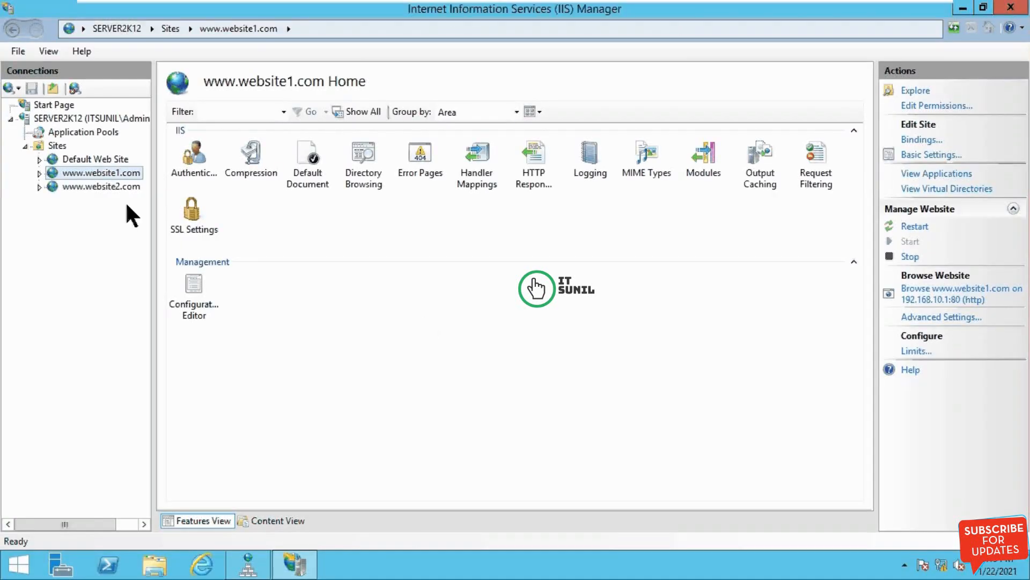
left_click(83, 135)
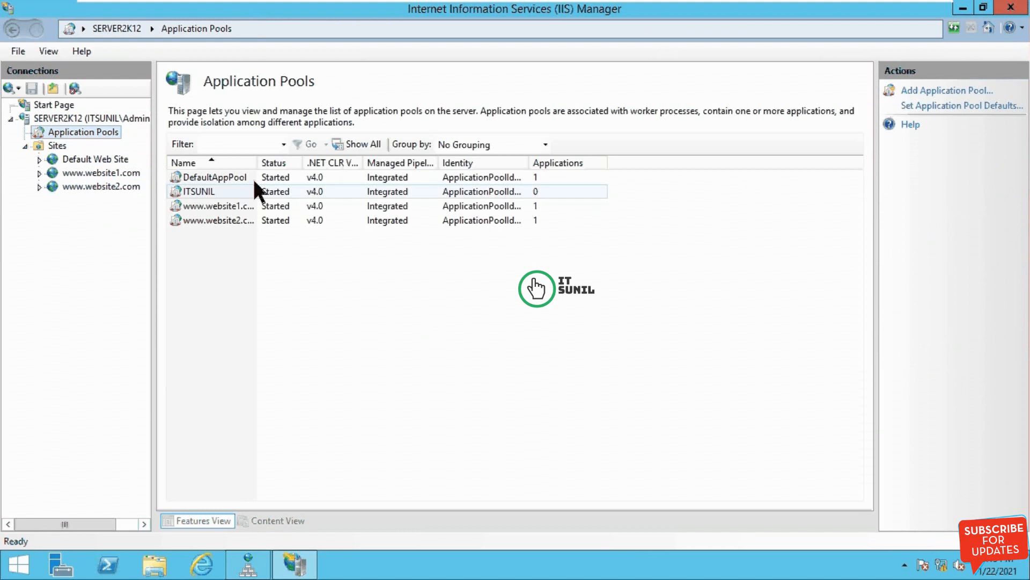
left_click_drag(258, 164, 307, 167)
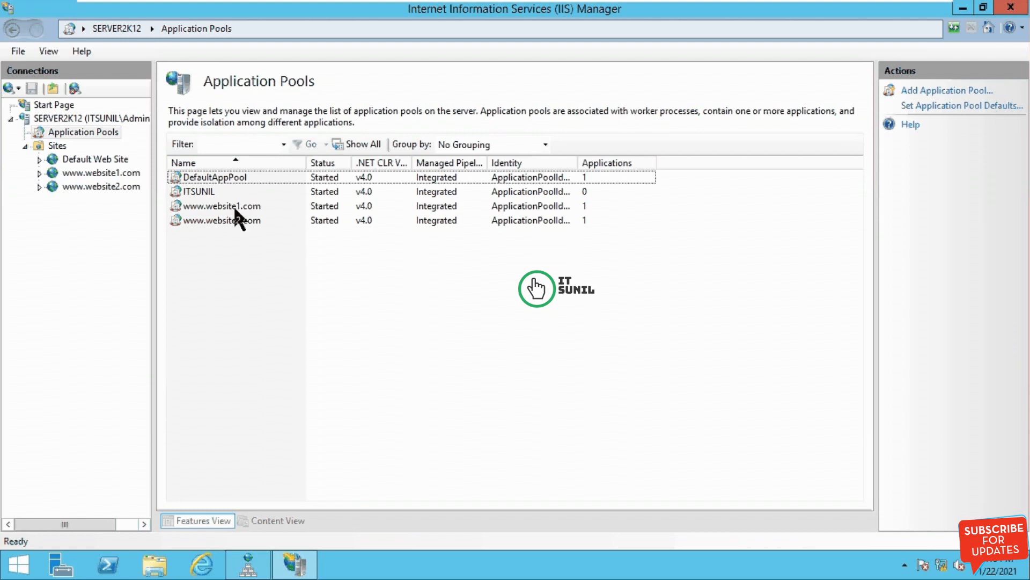
double_click(219, 207)
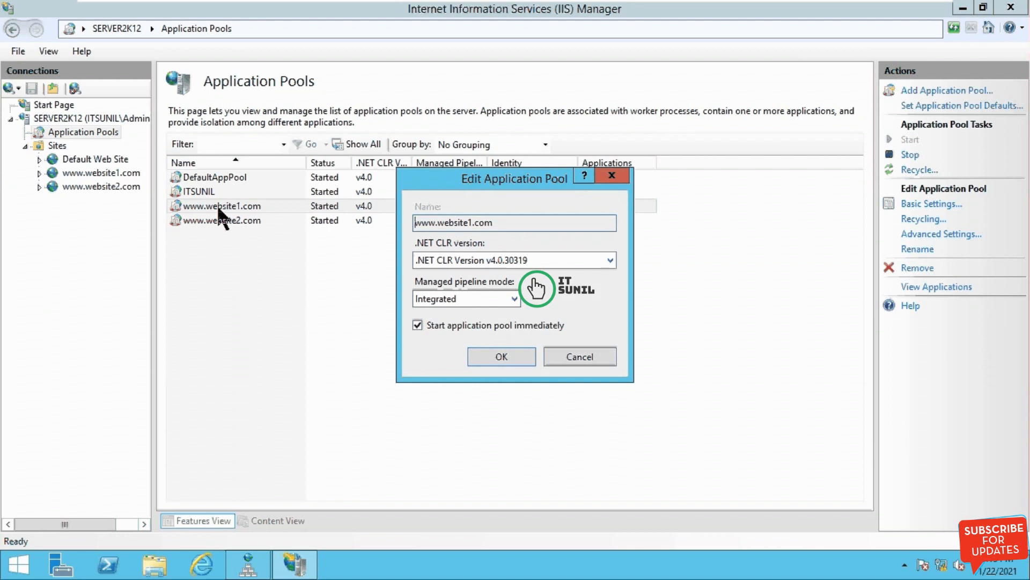
left_click(582, 355)
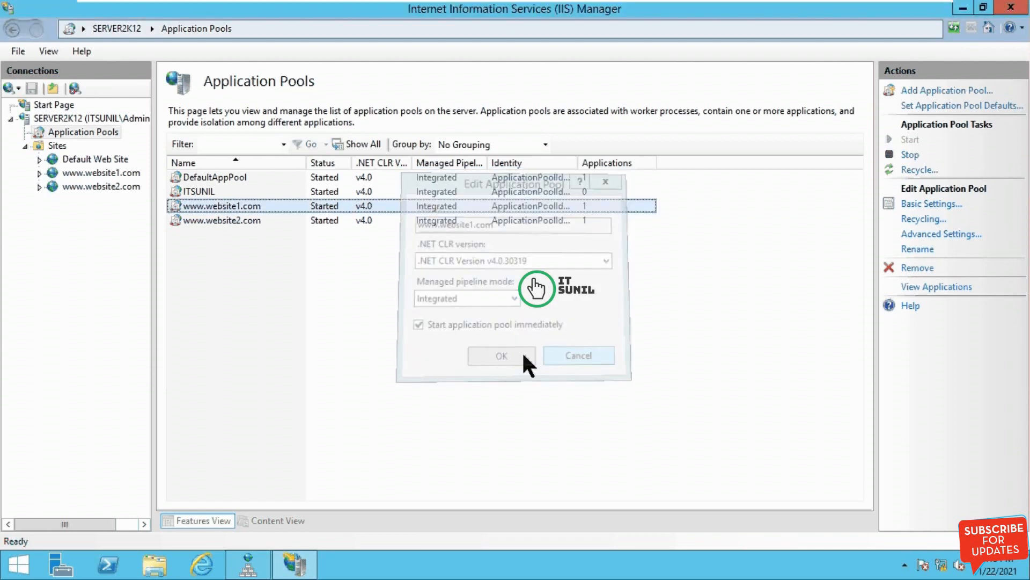
left_click(941, 203)
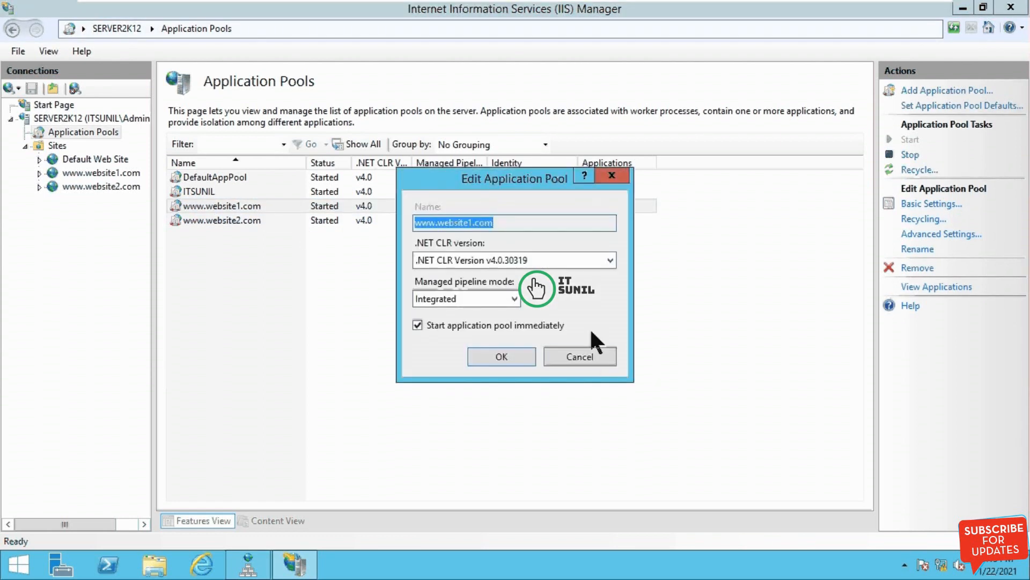
left_click(590, 354)
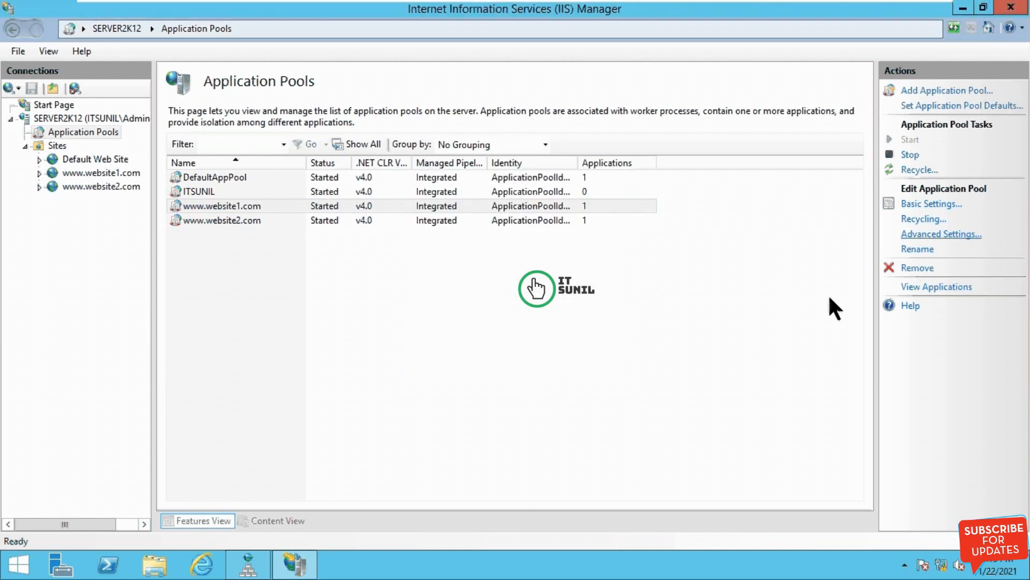
left_click(941, 234)
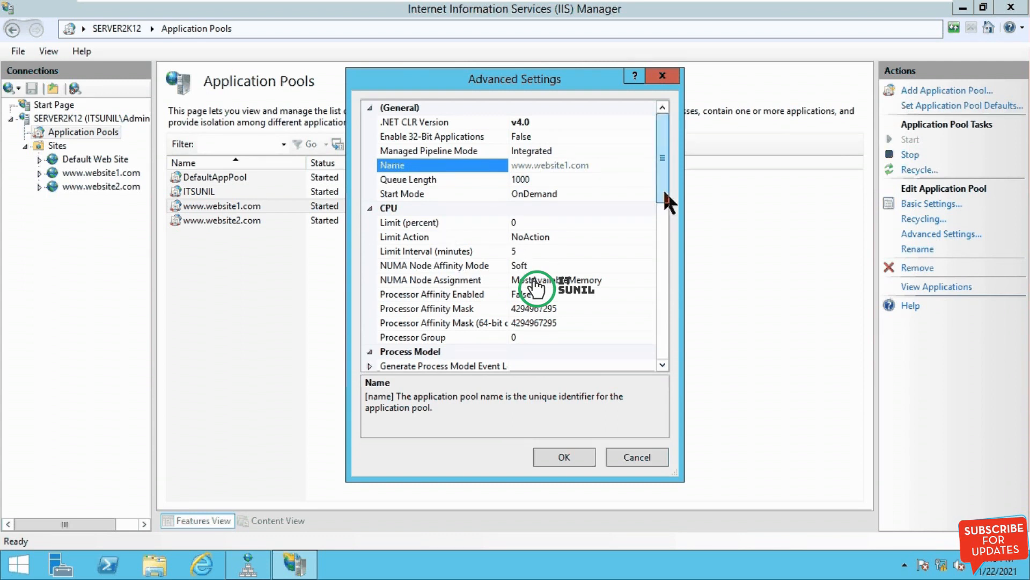
left_click_drag(662, 185, 668, 333)
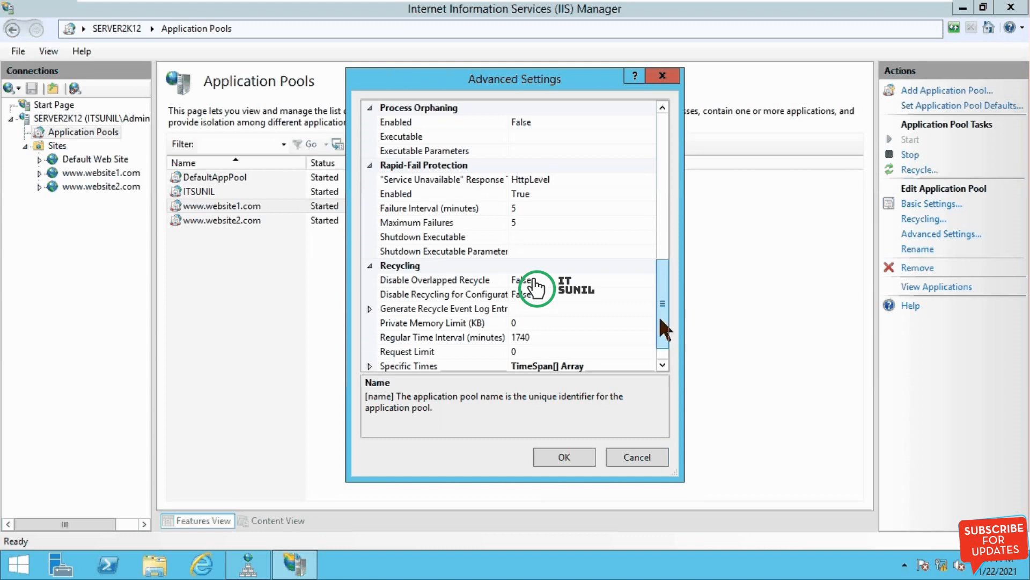
left_click_drag(660, 325, 661, 333)
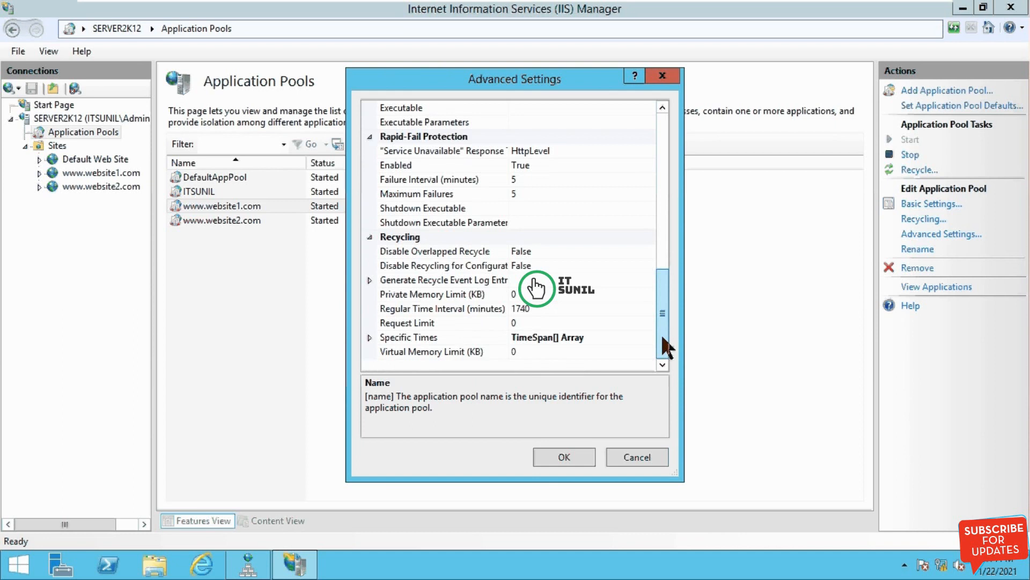
left_click_drag(663, 338, 666, 185)
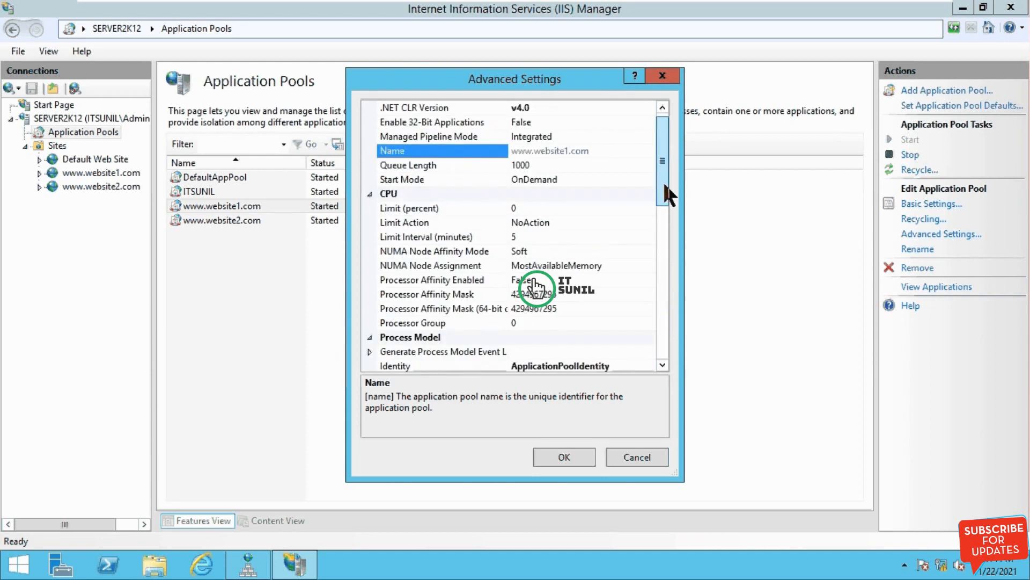